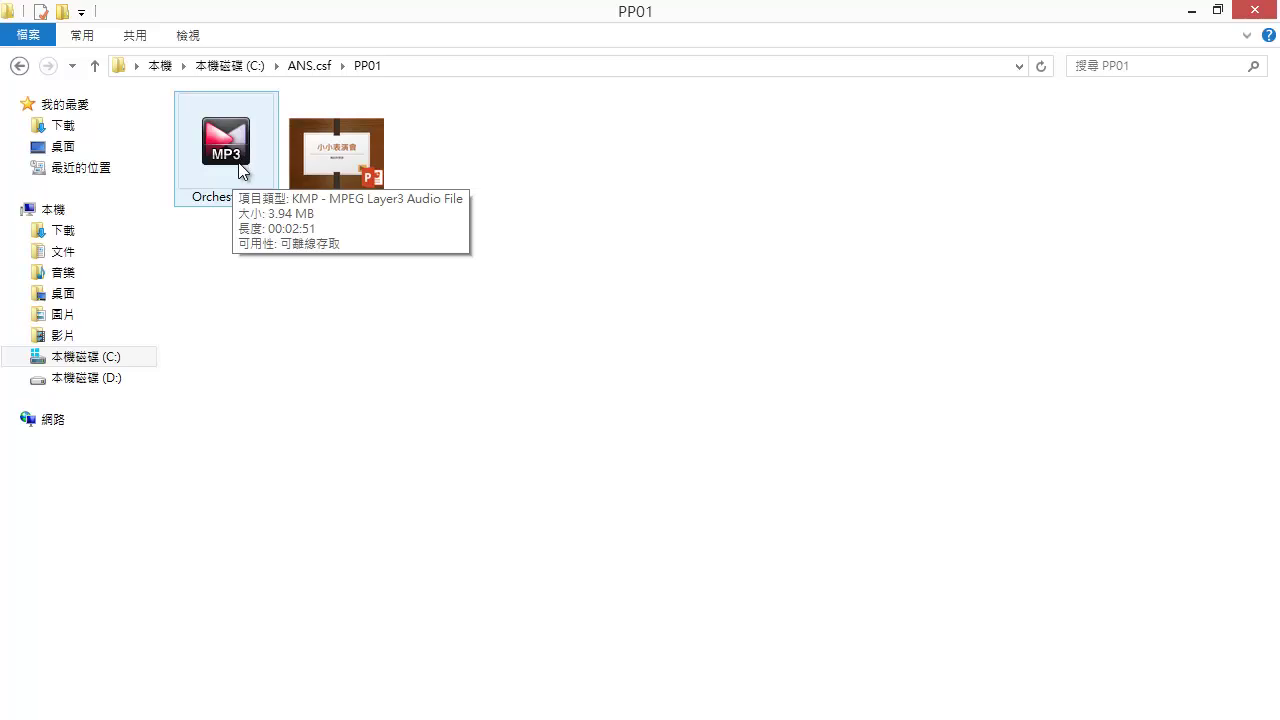
Open PPD01 from the PP01 folder, showing the four-slide 小小表演會 presentation.
{"action": "double_click", "coordinate": [355, 163]}
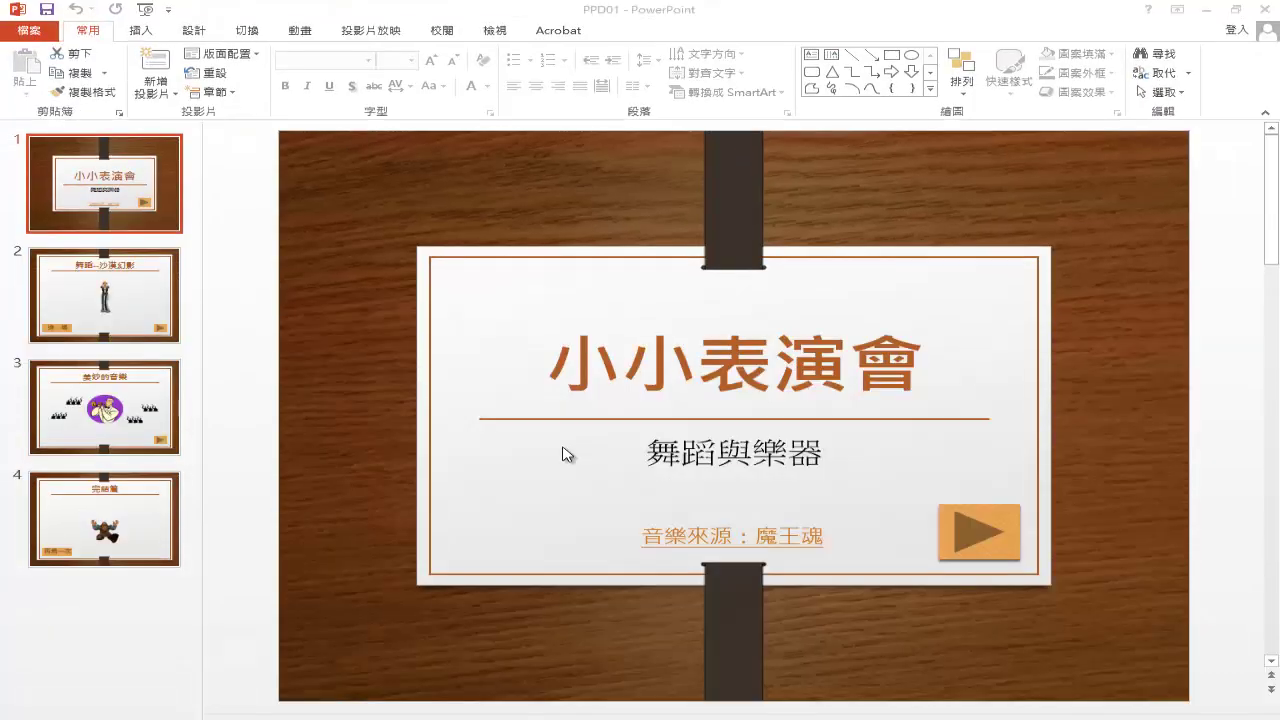
Insert the Orchestra09 audio file from C:\ANS.csf\PP01 onto slide 1.
{"action": "left_click", "coordinate": [140, 195]}
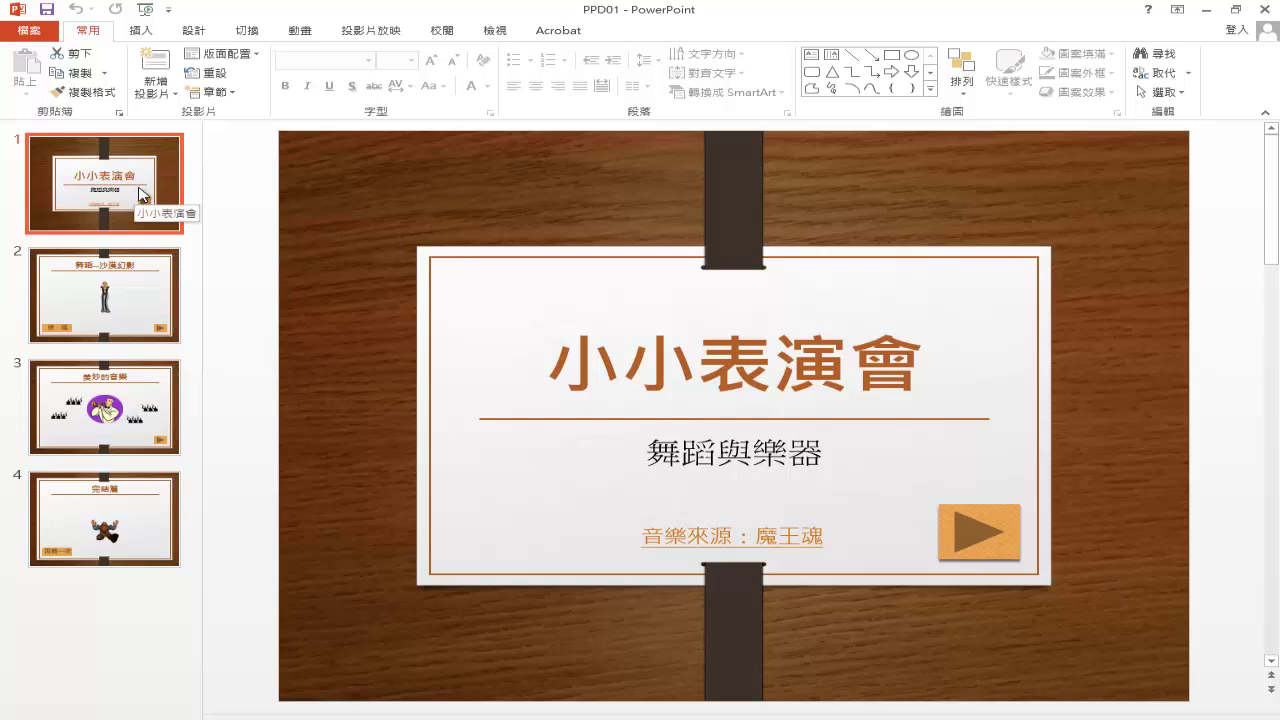
{"action": "left_click", "coordinate": [150, 32]}
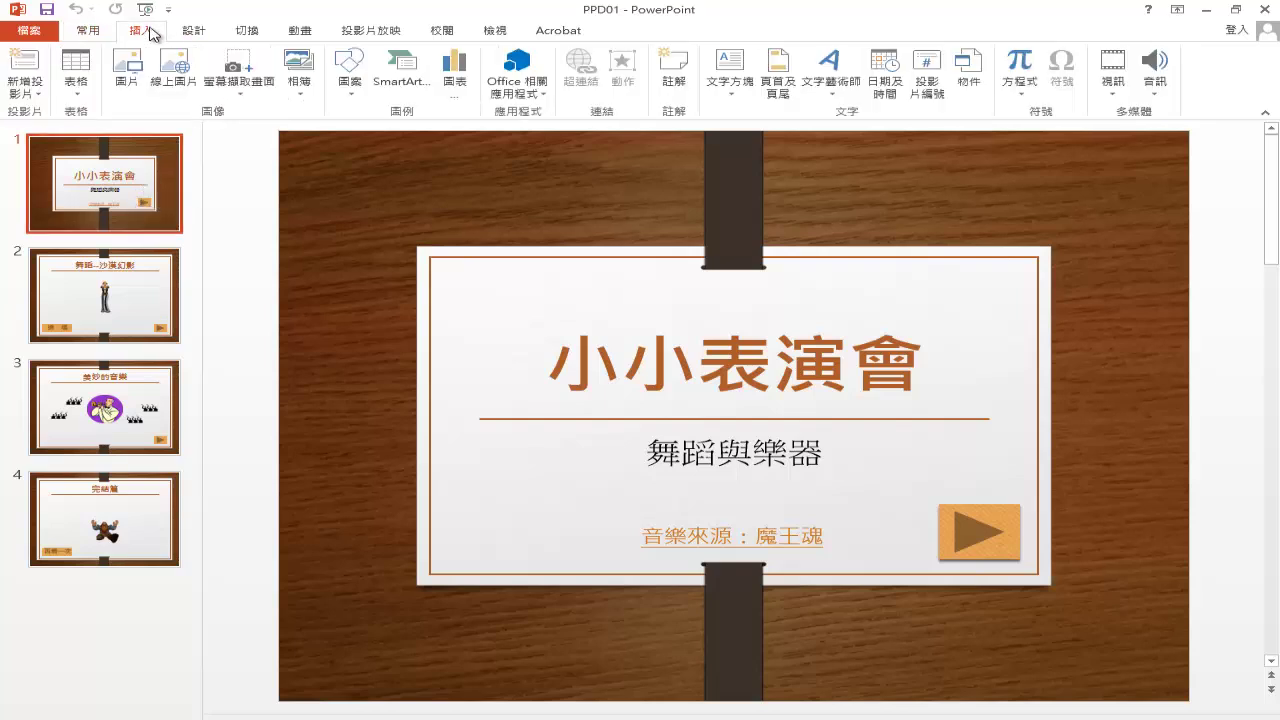
{"action": "left_click", "coordinate": [1158, 97]}
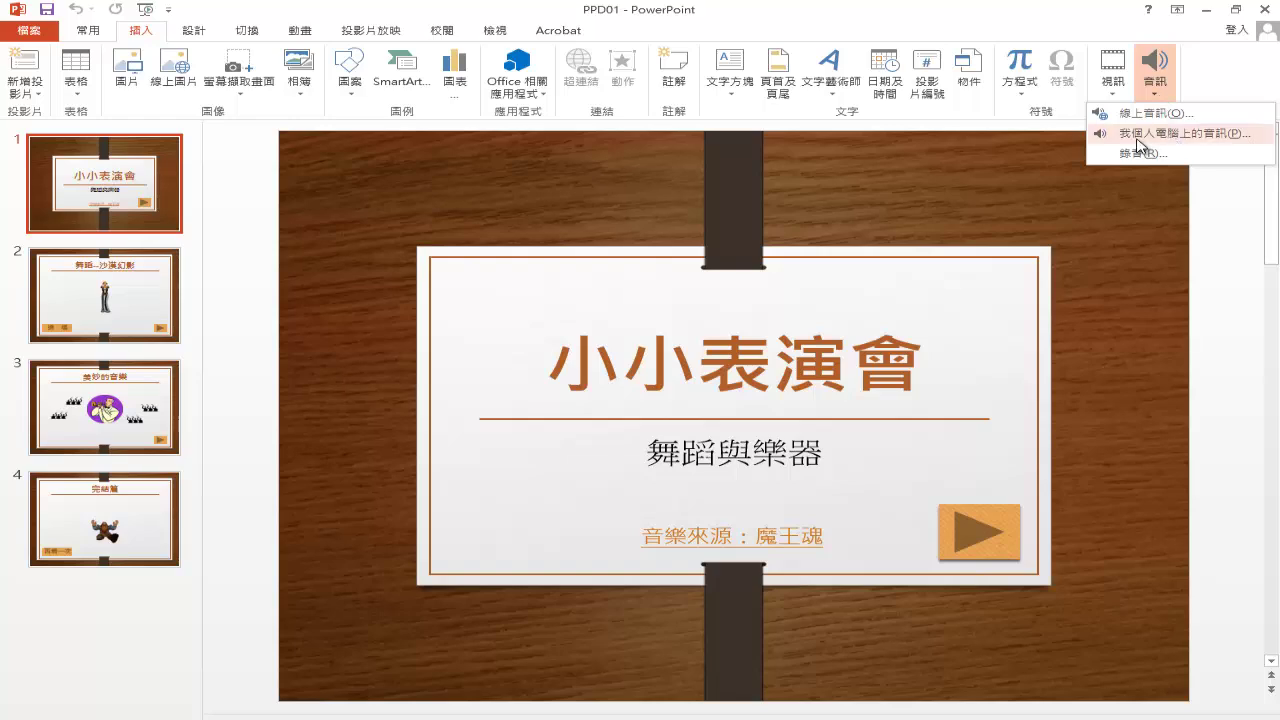
{"action": "left_click", "coordinate": [1211, 136]}
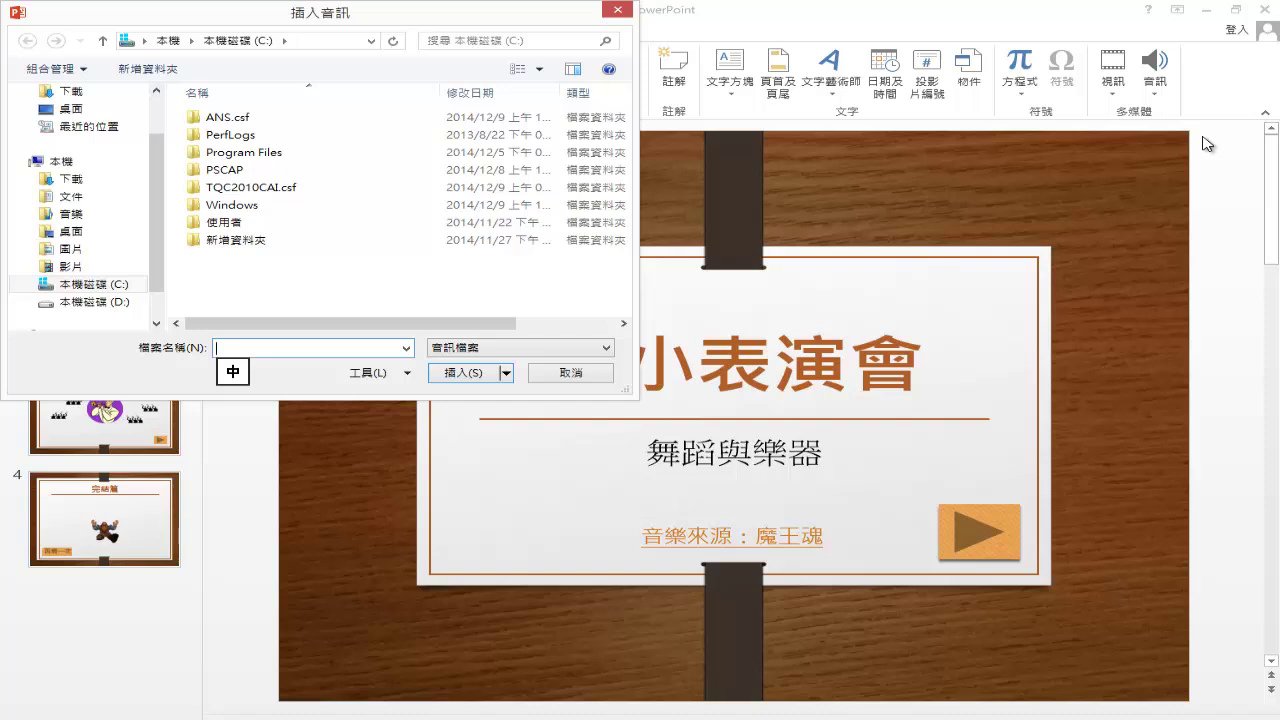
{"action": "mouse_move", "coordinate": [100, 285]}
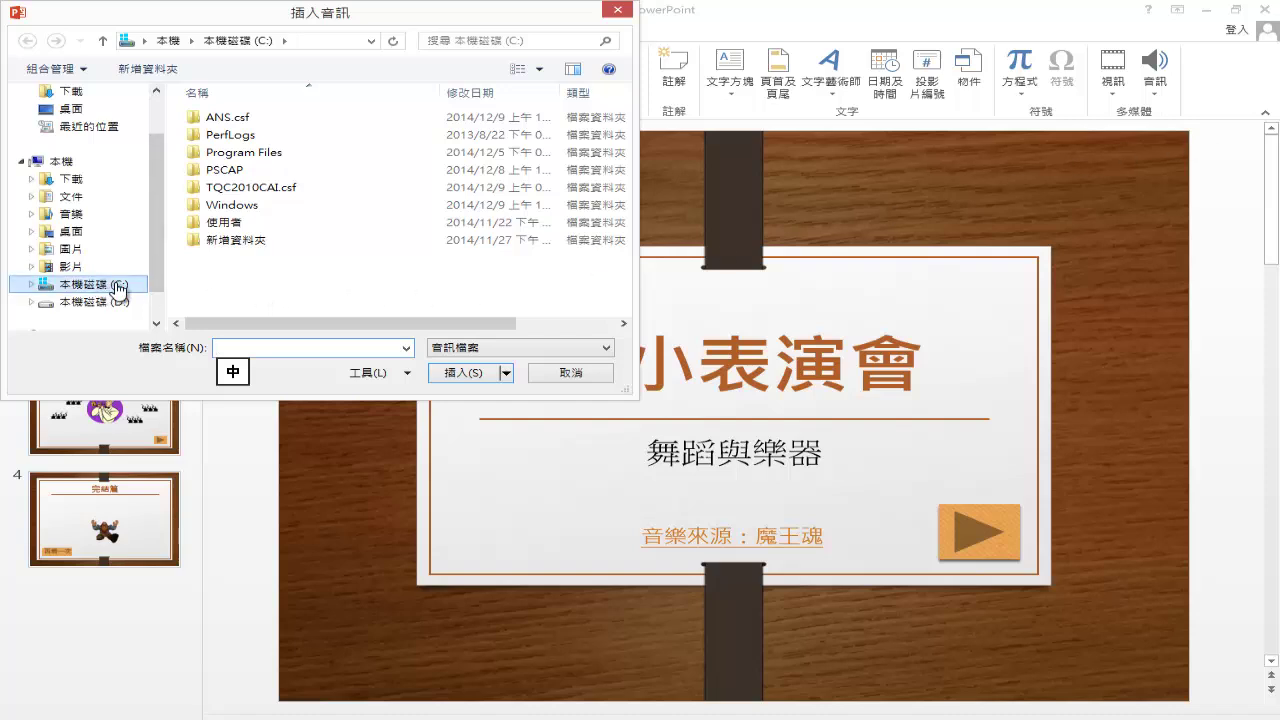
{"action": "left_click", "coordinate": [118, 288]}
{"action": "double_click", "coordinate": [275, 118]}
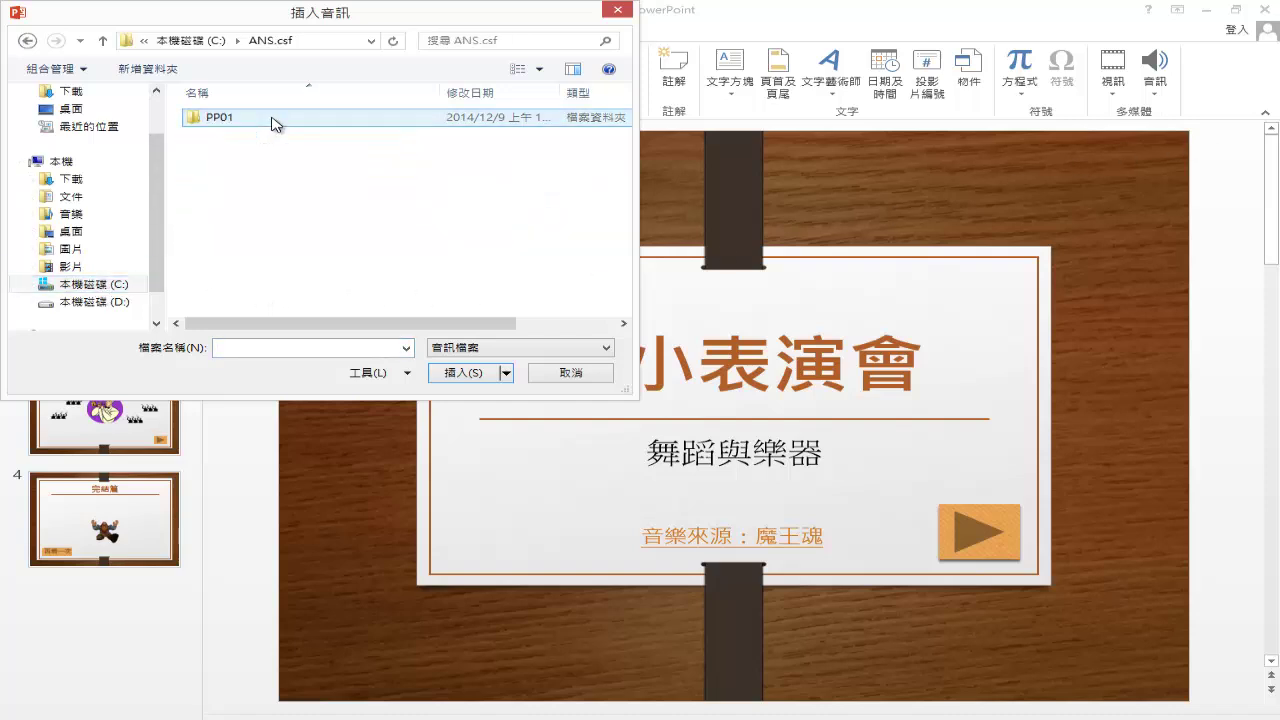
{"action": "double_click", "coordinate": [272, 121]}
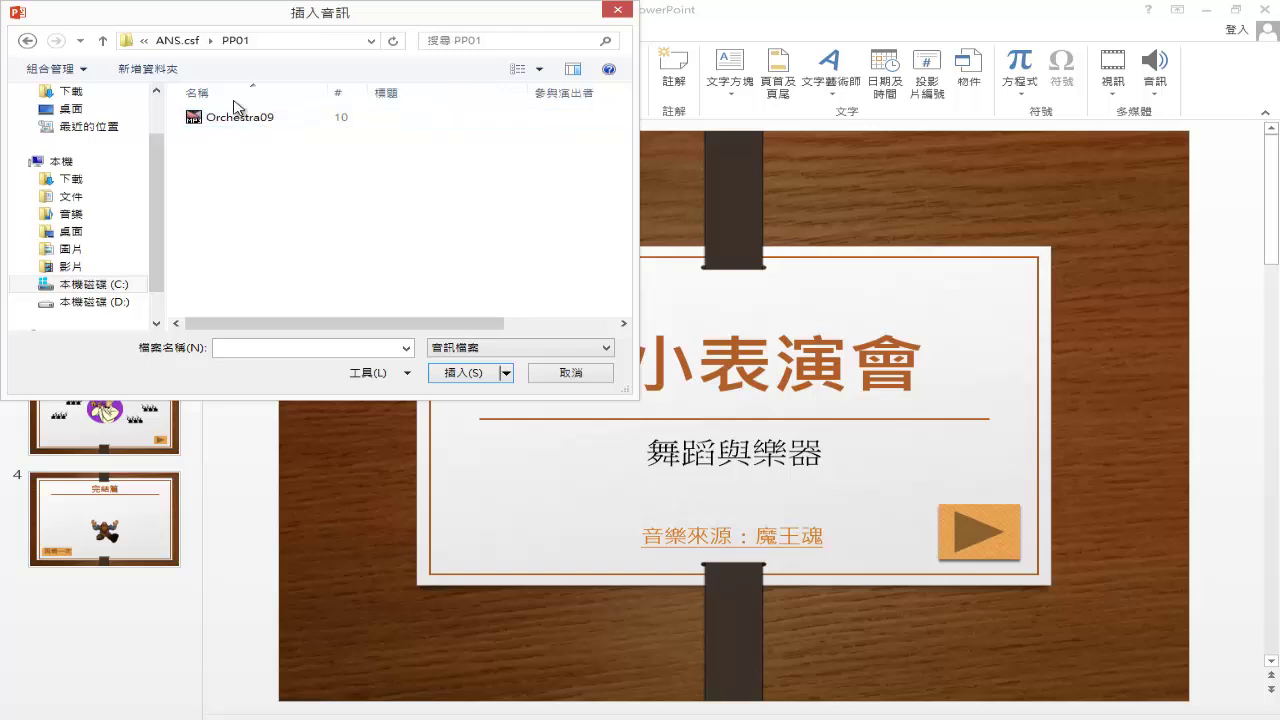
{"action": "left_click", "coordinate": [272, 121]}
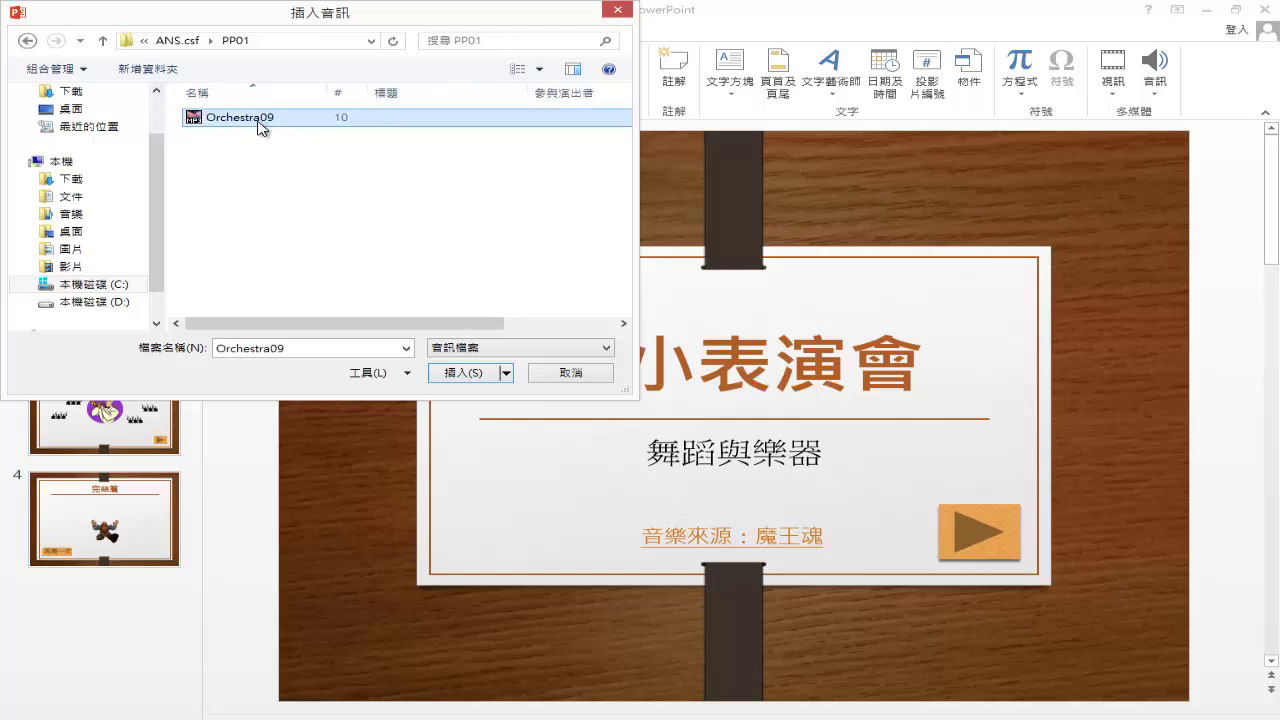
{"action": "left_click", "coordinate": [464, 374]}
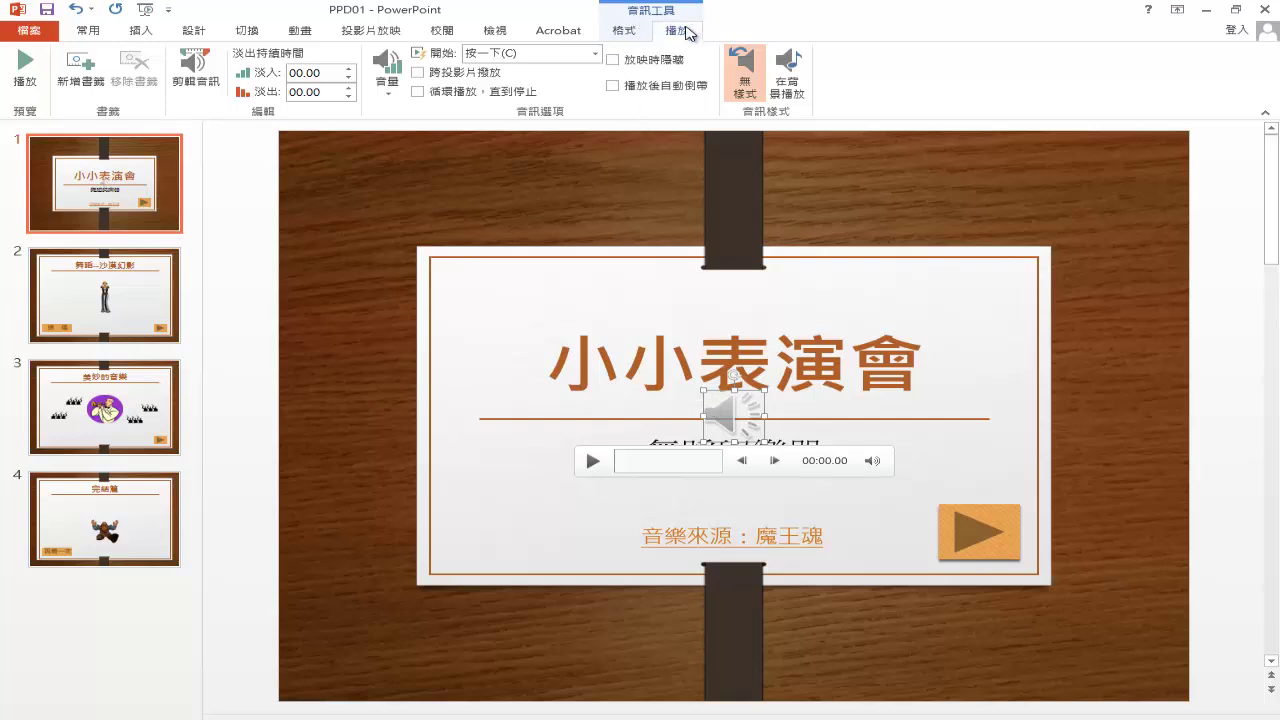
Set Orchestra09 to Play in Background, then go to slide 2.
{"action": "left_click", "coordinate": [797, 82]}
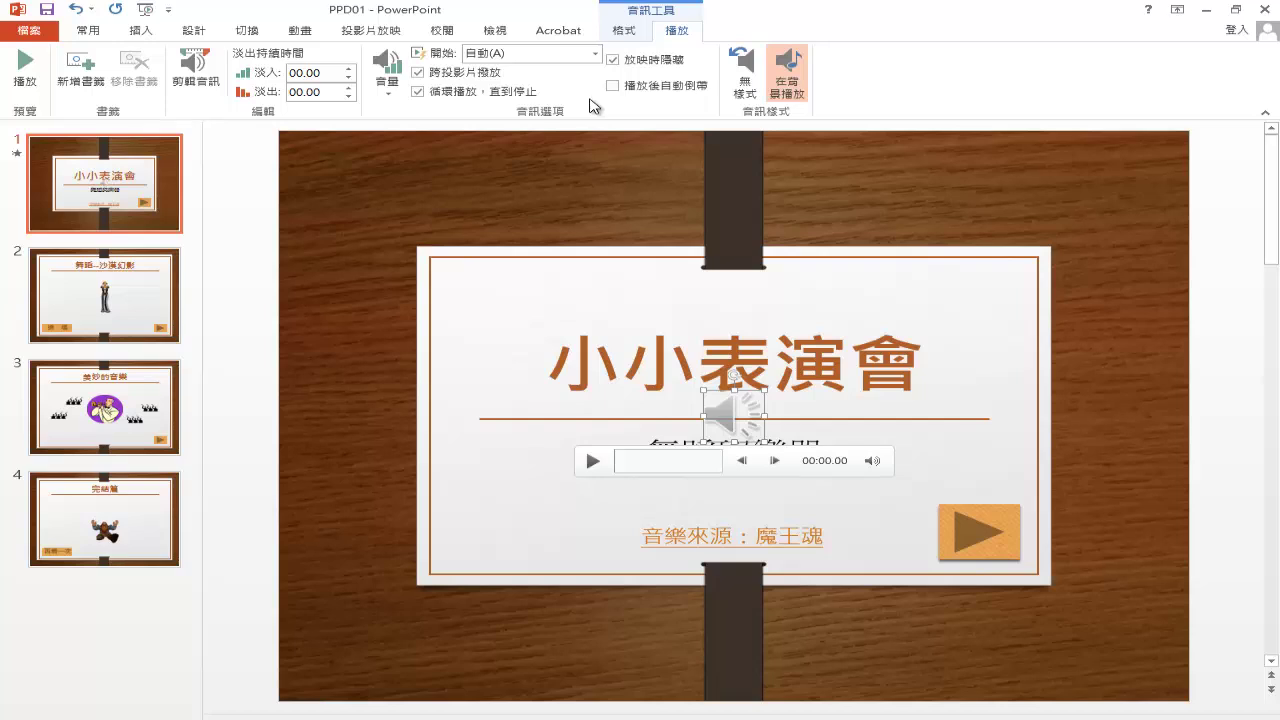
{"action": "left_click", "coordinate": [139, 287]}
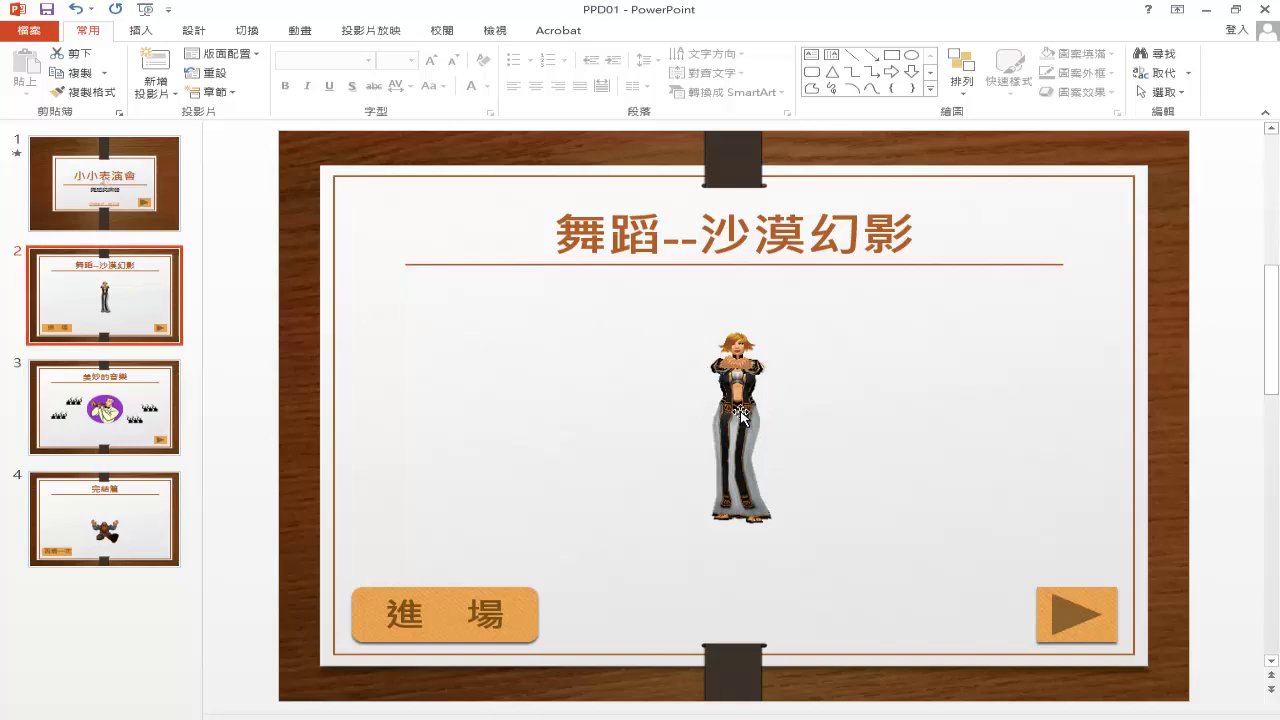
Use the Selection Pane to identify the dancer picture and 圓角矩形 4 (進場), leaving the dancer selected.
{"action": "left_click", "coordinate": [740, 410]}
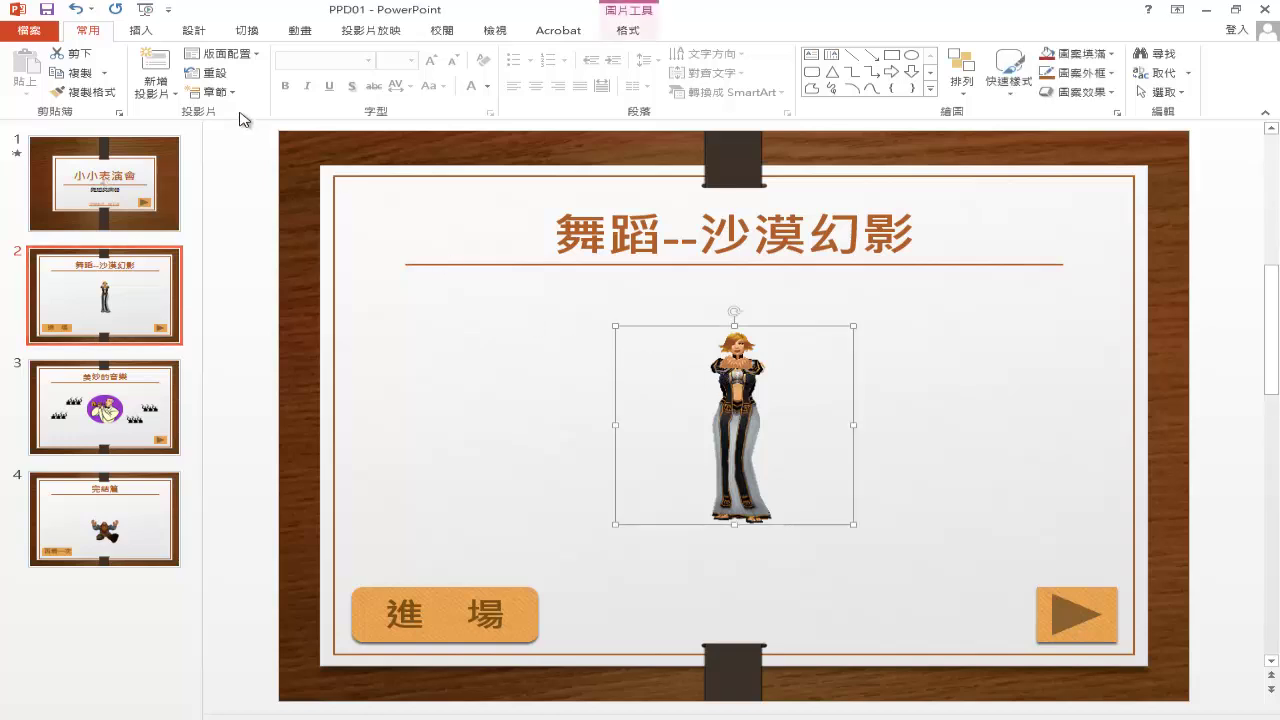
{"action": "left_click", "coordinate": [1186, 93]}
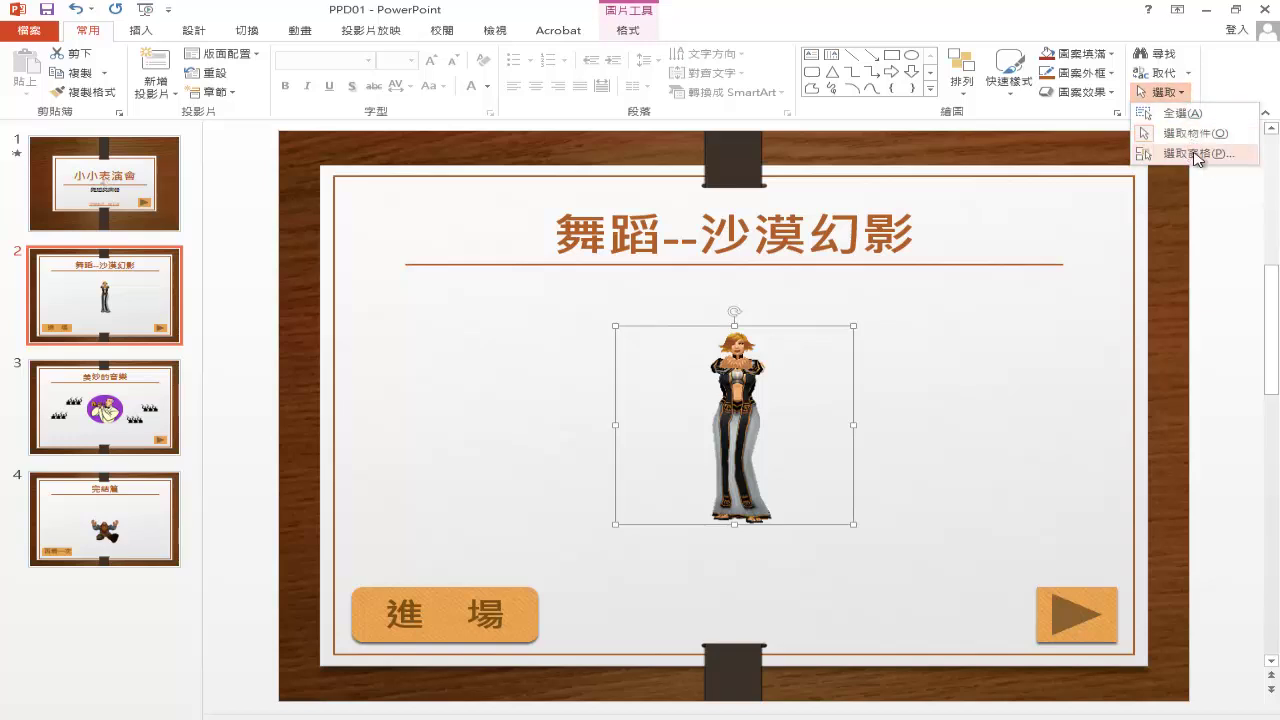
{"action": "left_click", "coordinate": [1200, 153]}
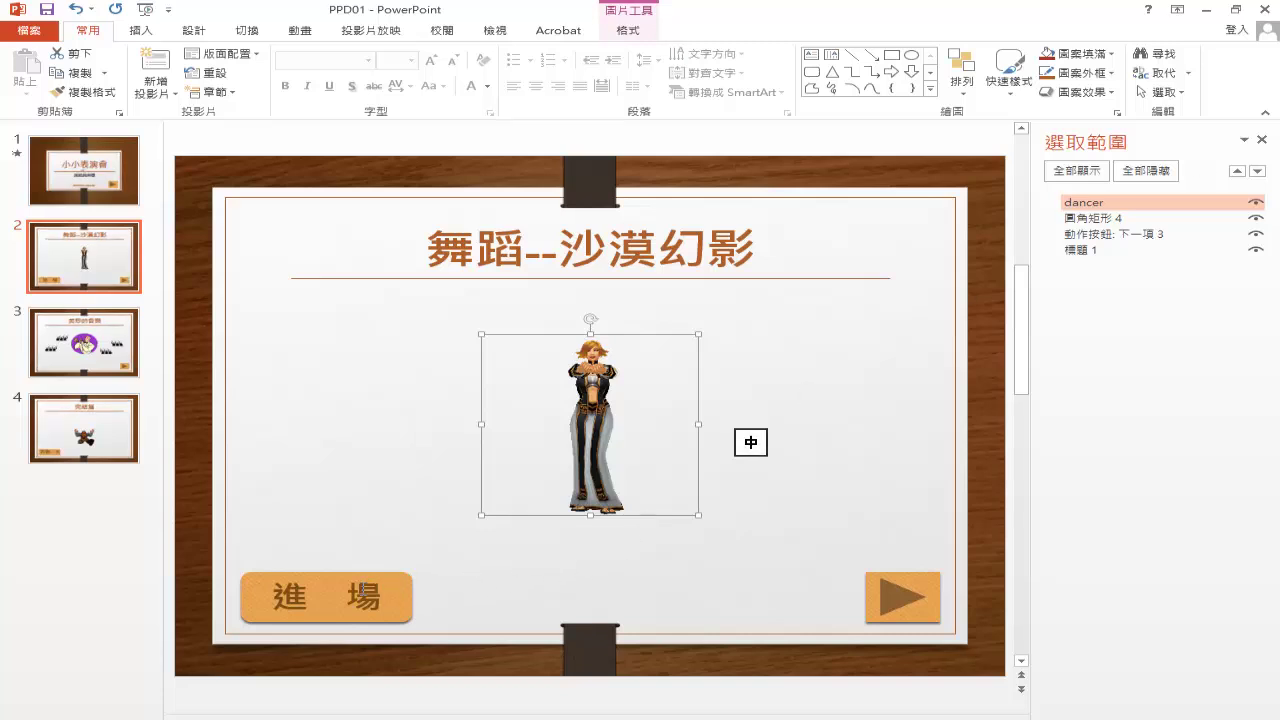
{"action": "left_click", "coordinate": [350, 597]}
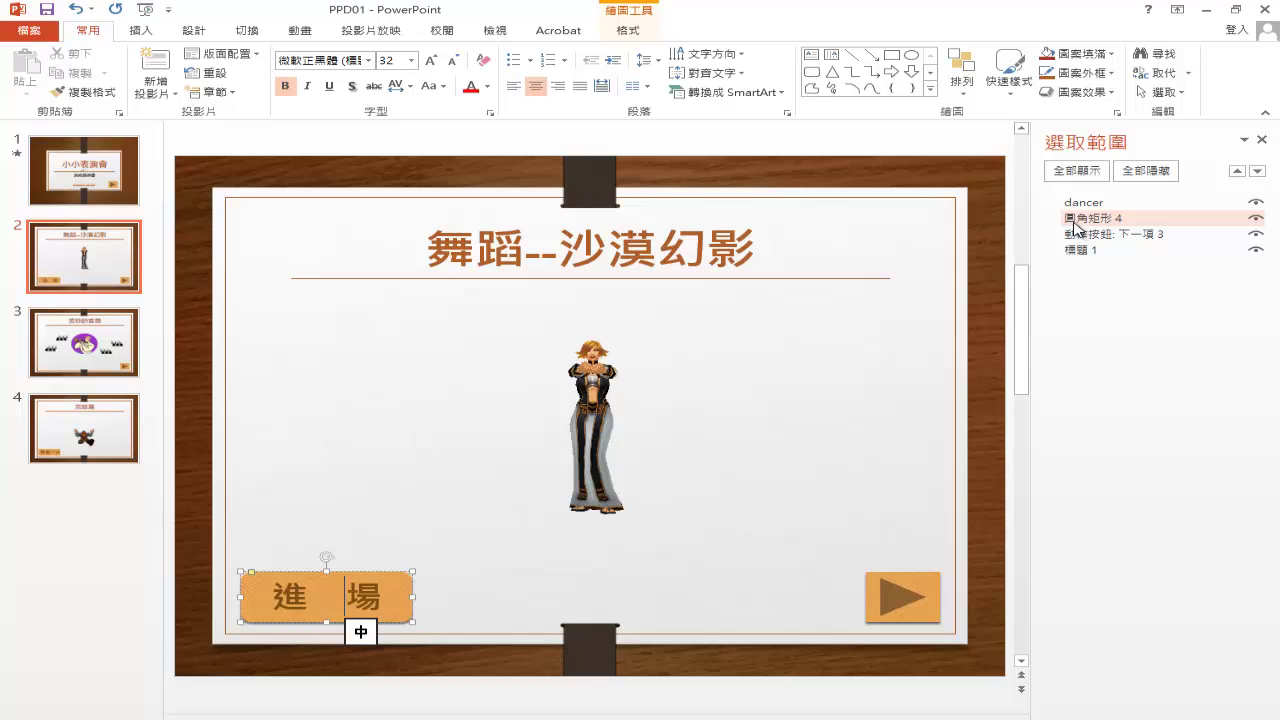
{"action": "left_click", "coordinate": [1133, 226]}
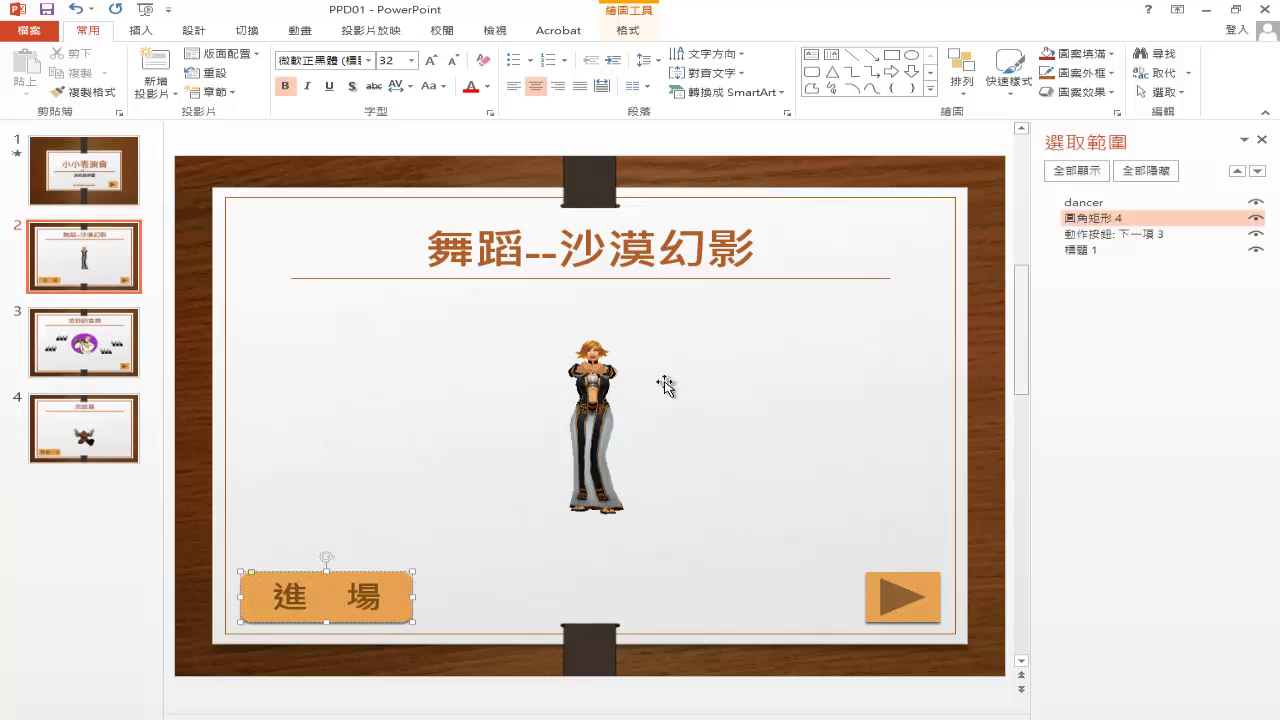
{"action": "left_click", "coordinate": [592, 413]}
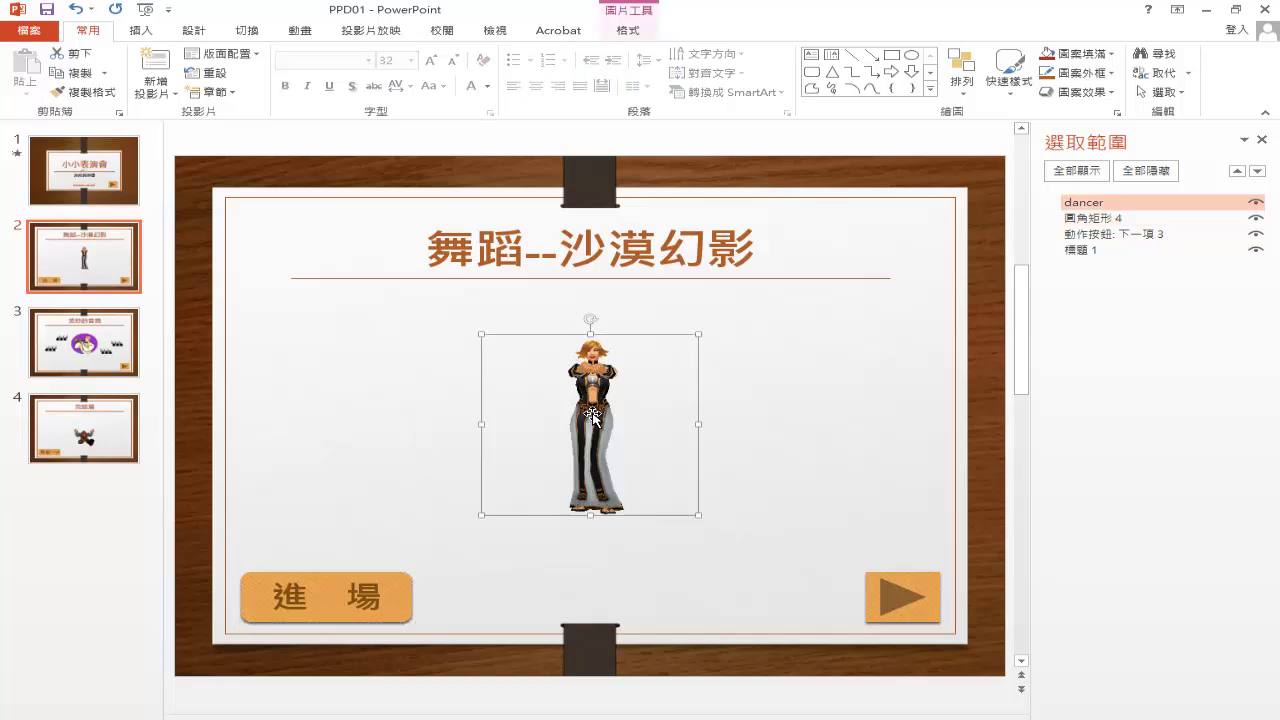
Give the dancer picture a Fly In entrance from the right with duration 3.
{"action": "left_click", "coordinate": [300, 31]}
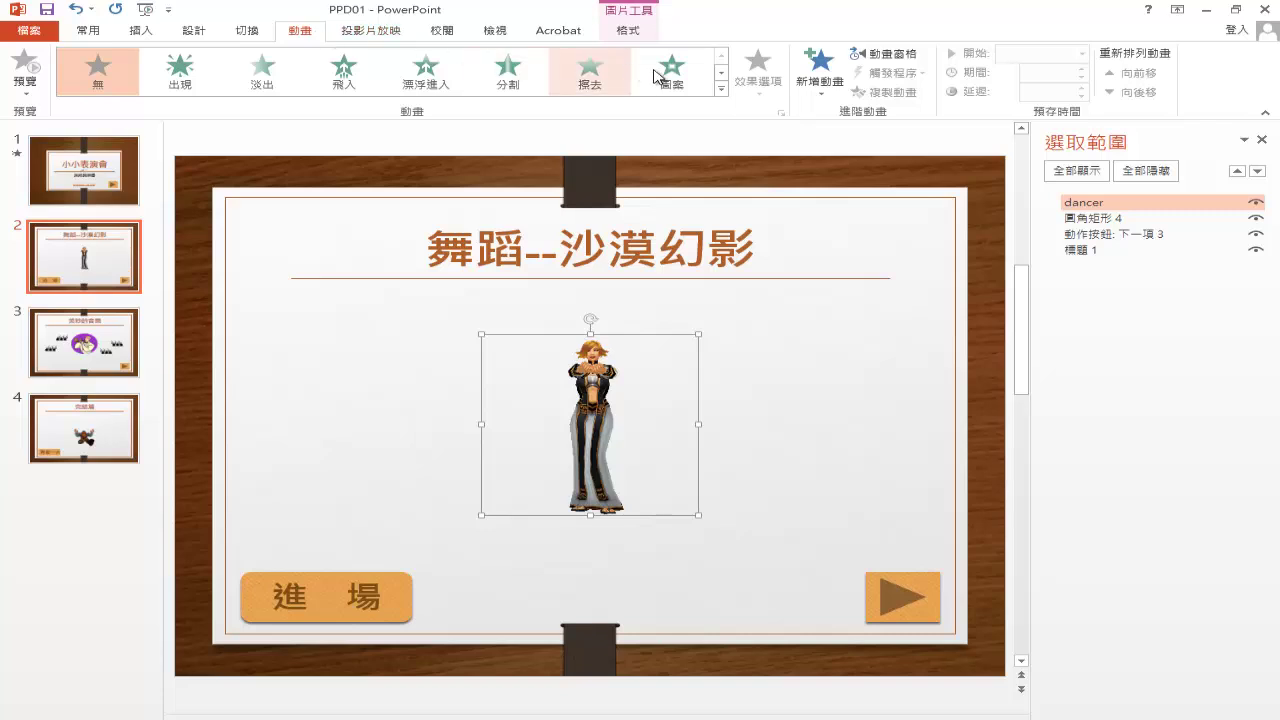
{"action": "left_click", "coordinate": [720, 91]}
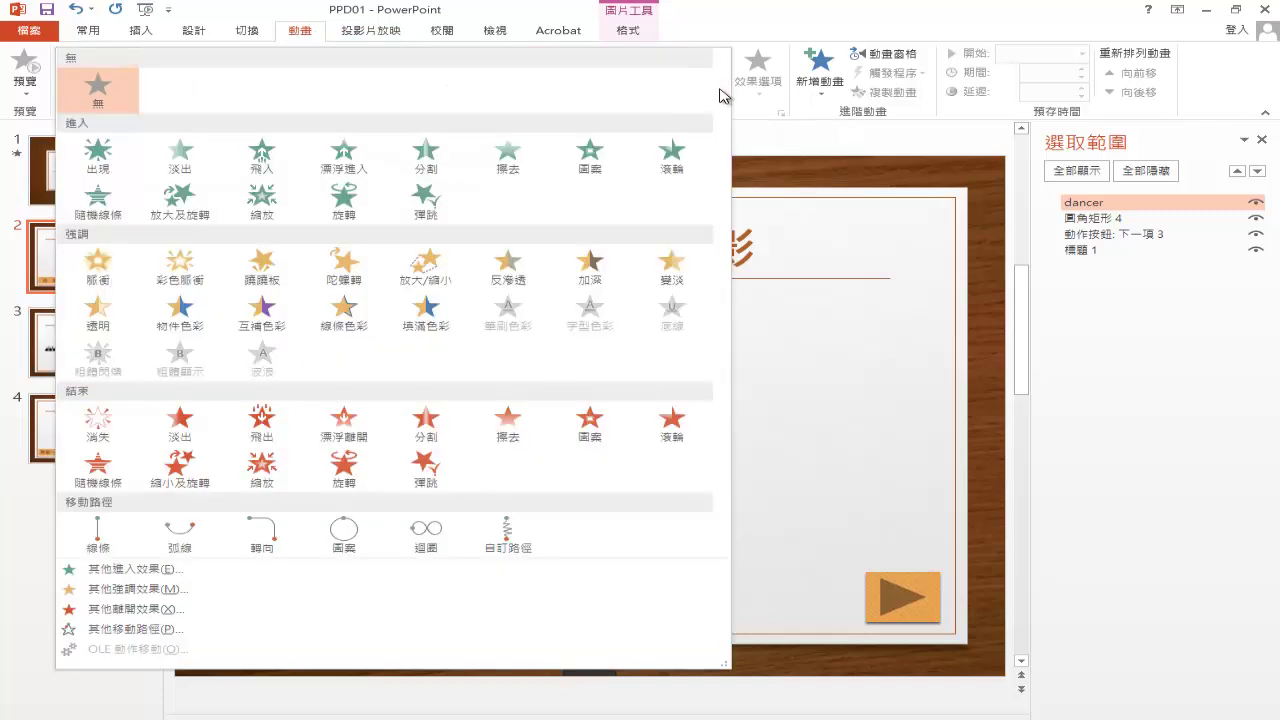
{"action": "left_click", "coordinate": [262, 158]}
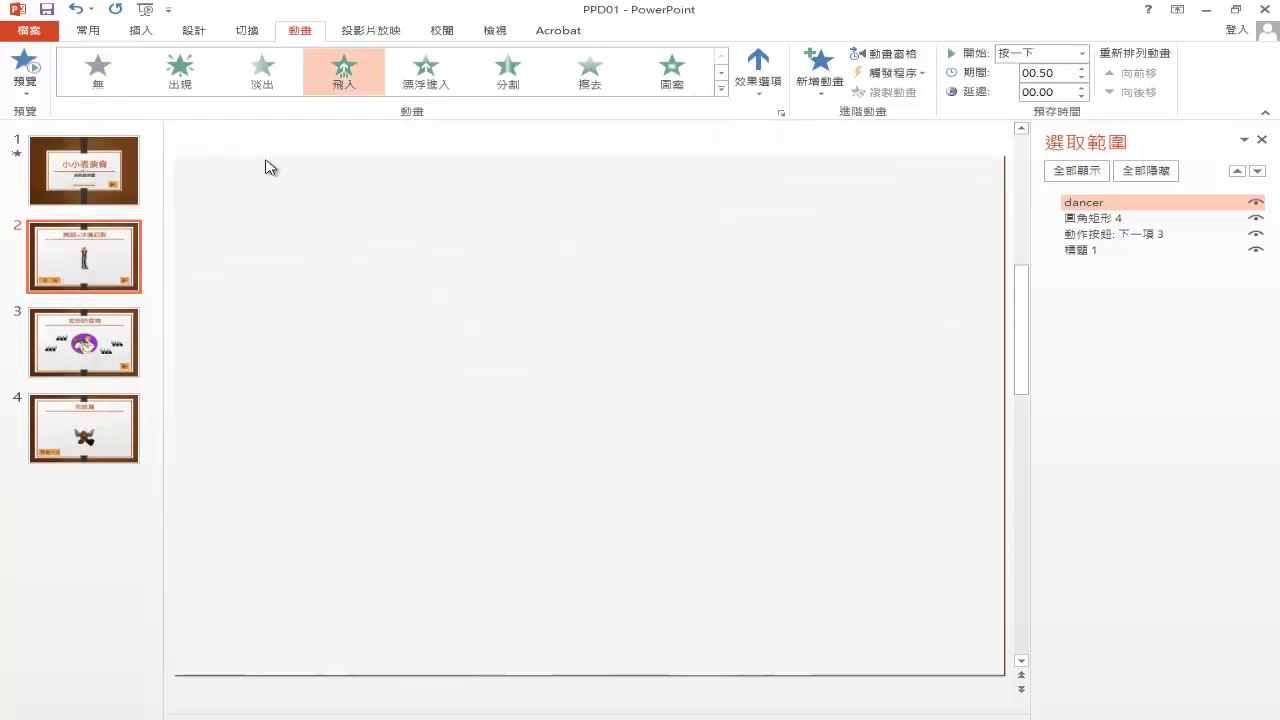
{"action": "left_click", "coordinate": [762, 80]}
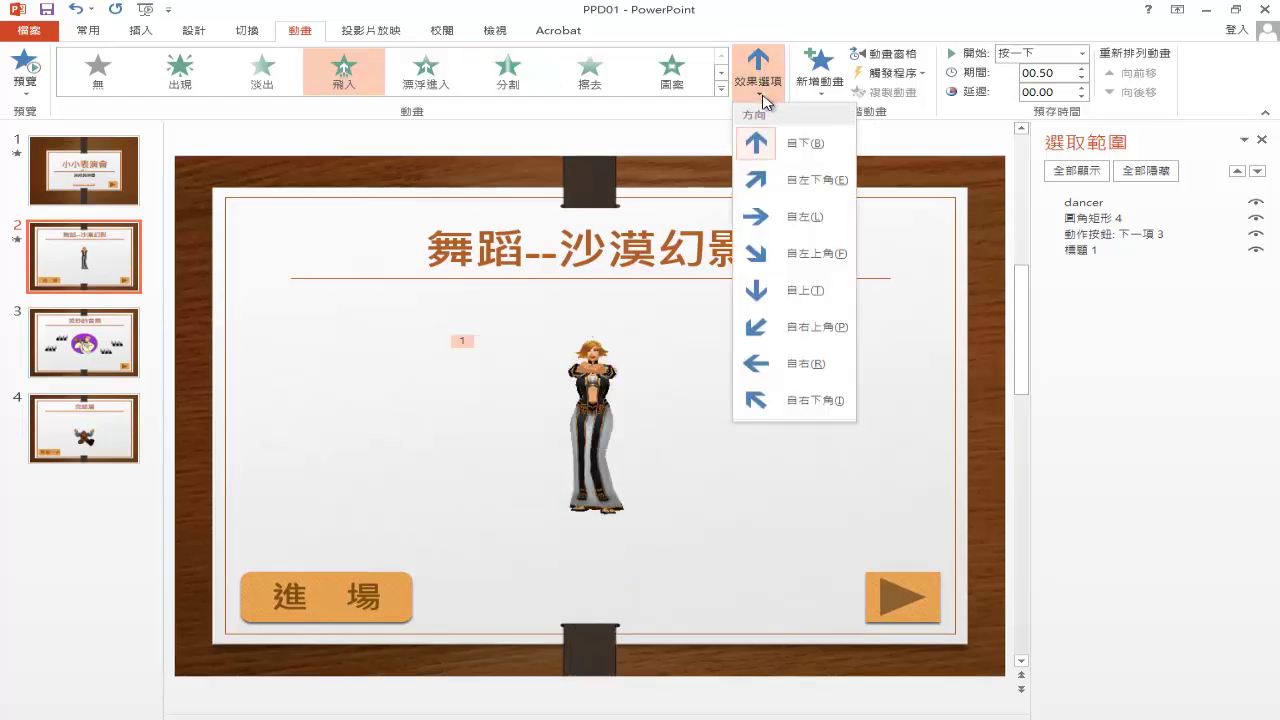
{"action": "left_click", "coordinate": [823, 362]}
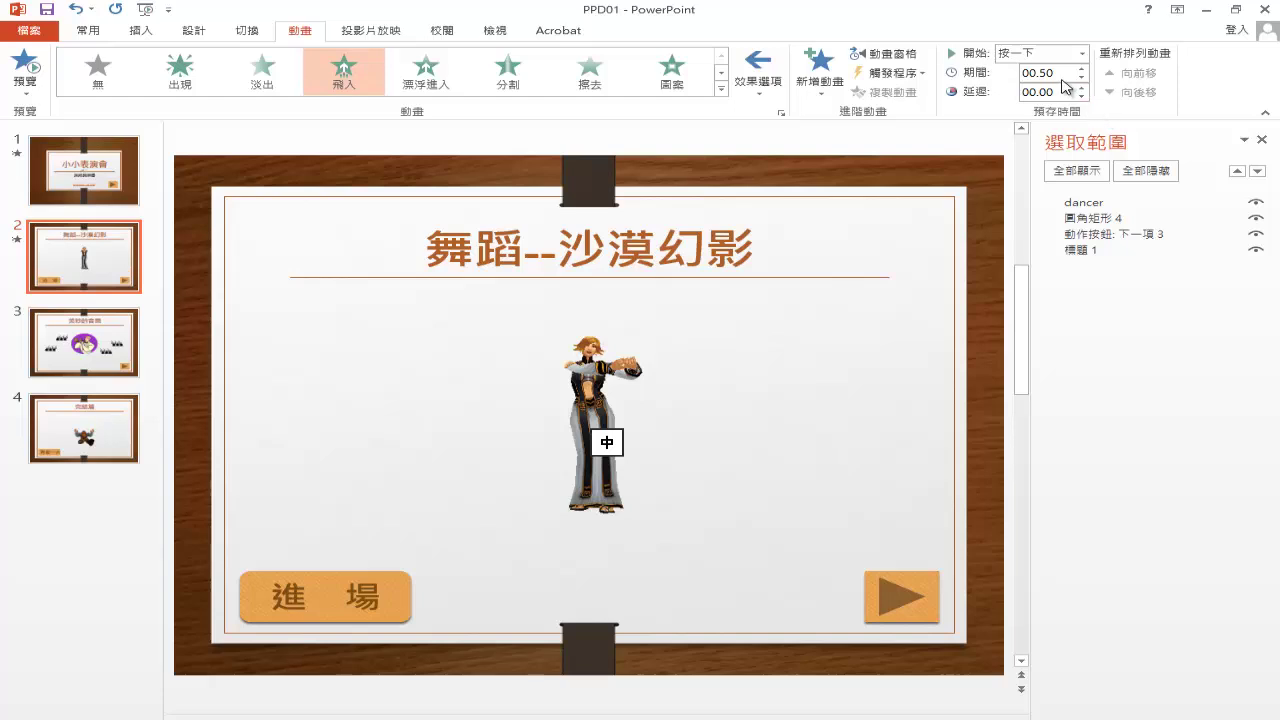
{"action": "left_click", "coordinate": [1060, 73]}
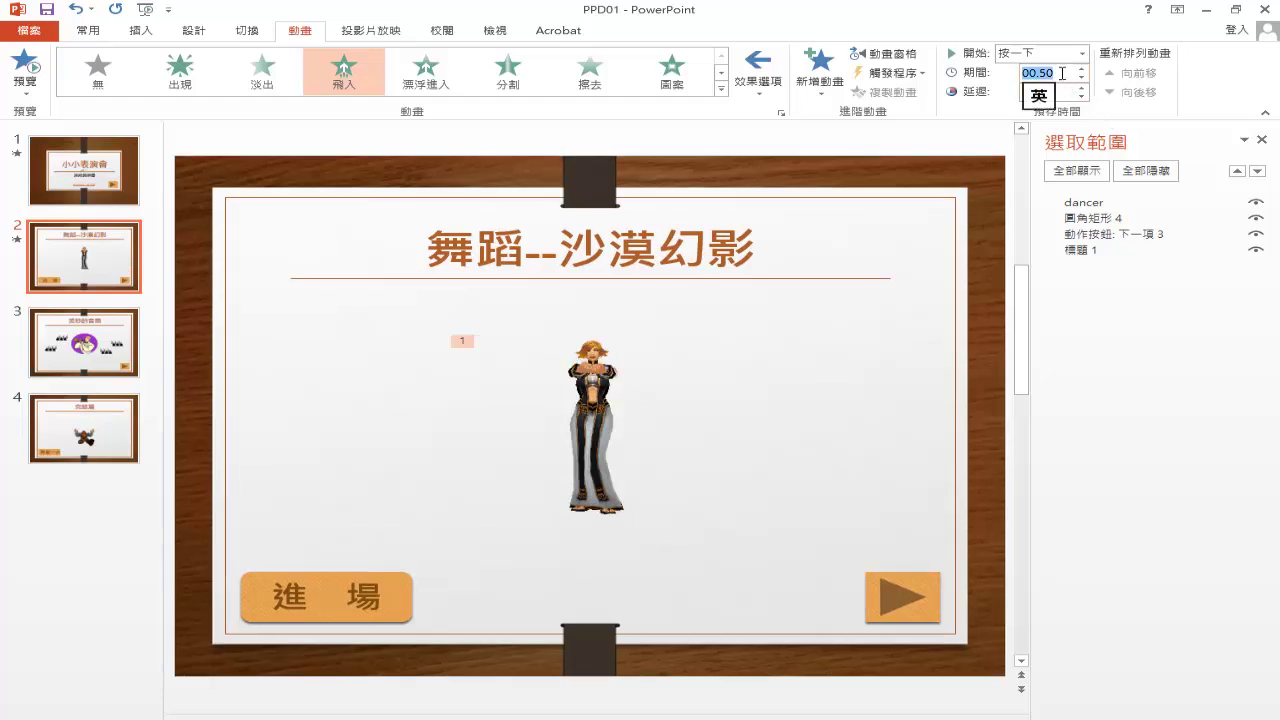
{"action": "type", "text": "3"}
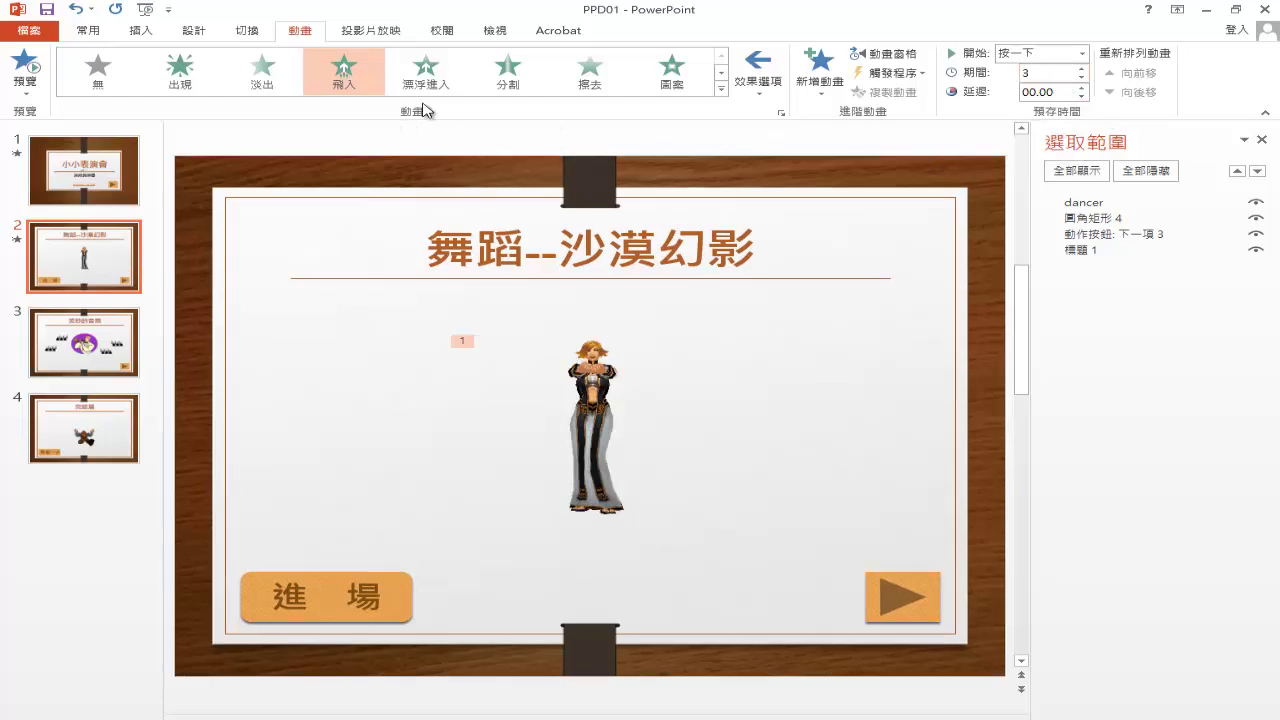
In the Fly In effect options, set the smooth end time to 3.
{"action": "left_click", "coordinate": [782, 115]}
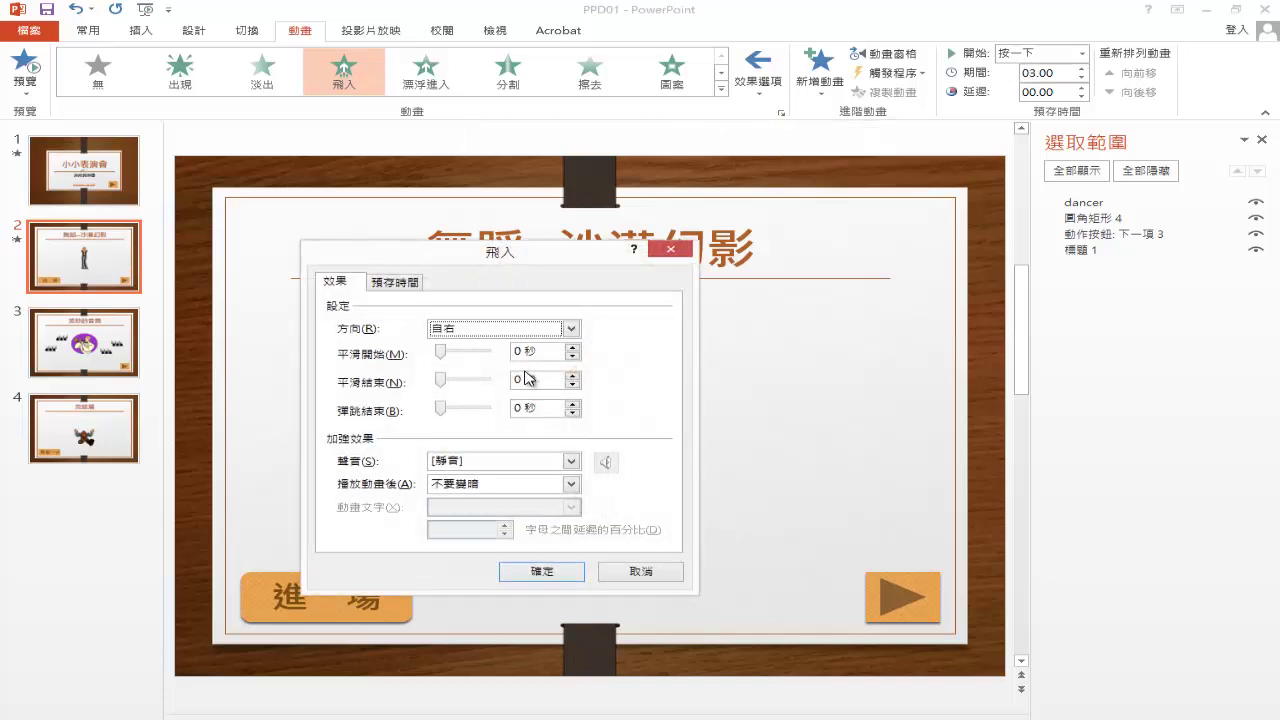
{"action": "left_click_drag", "start_coordinate": [541, 378], "coordinate": [503, 383]}
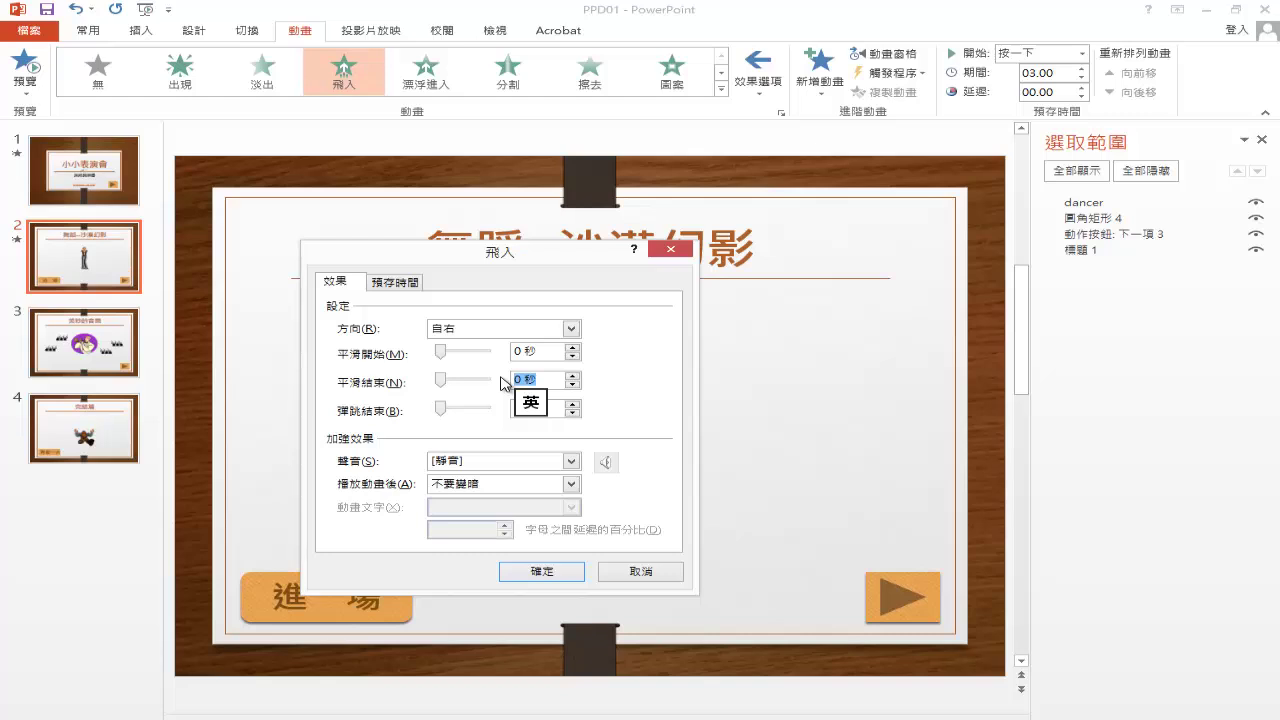
{"action": "type", "text": "3"}
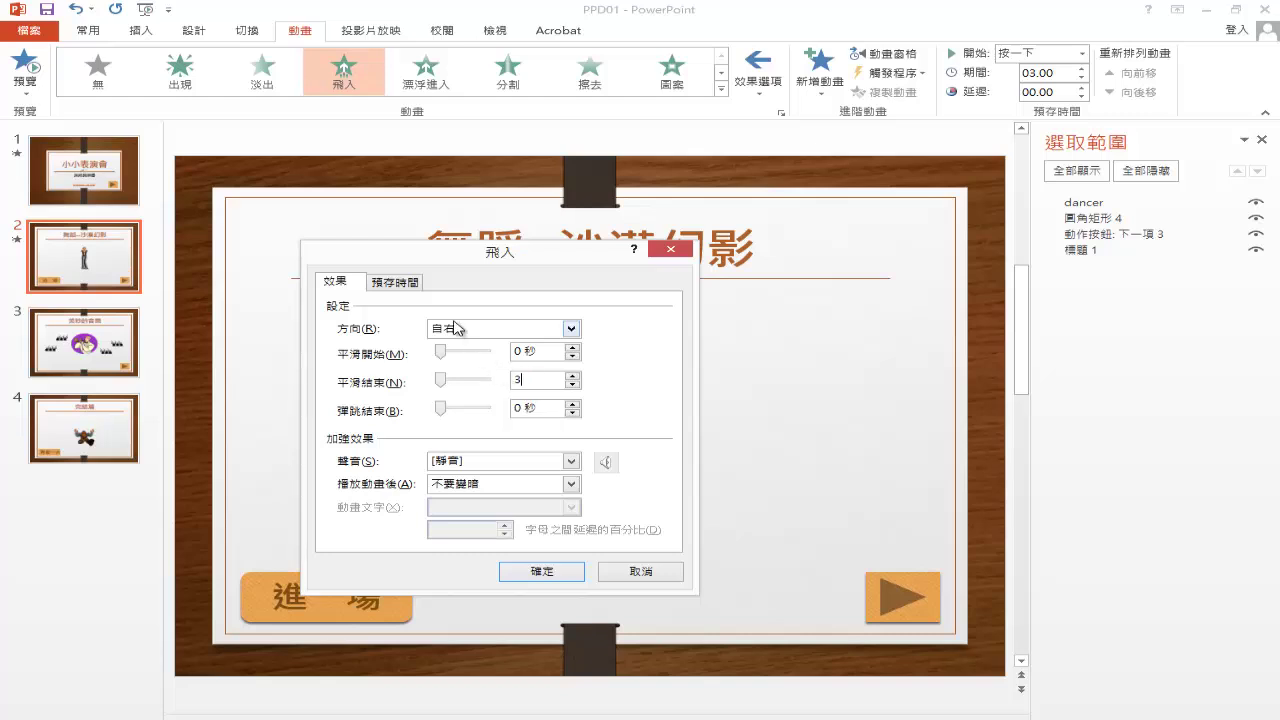
Trigger the dancer's Fly In on click of 圓角矩形 4: 進場.
{"action": "left_click", "coordinate": [395, 283]}
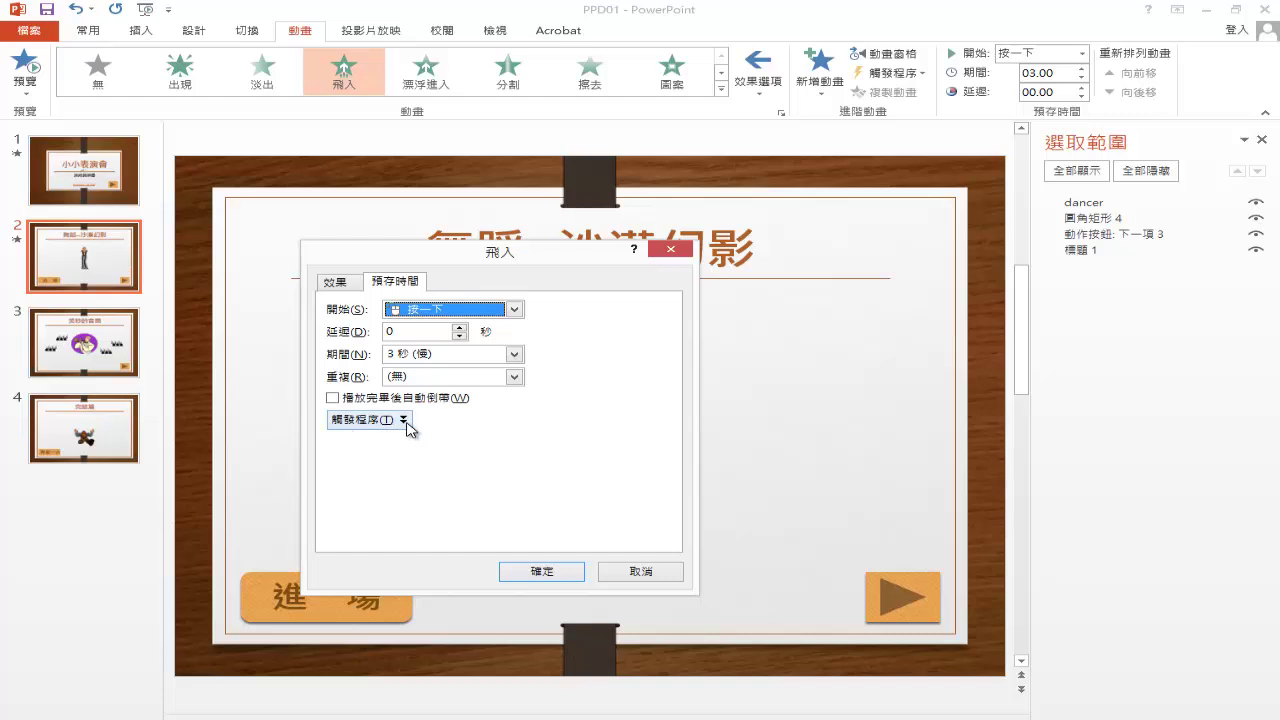
{"action": "left_click", "coordinate": [403, 420]}
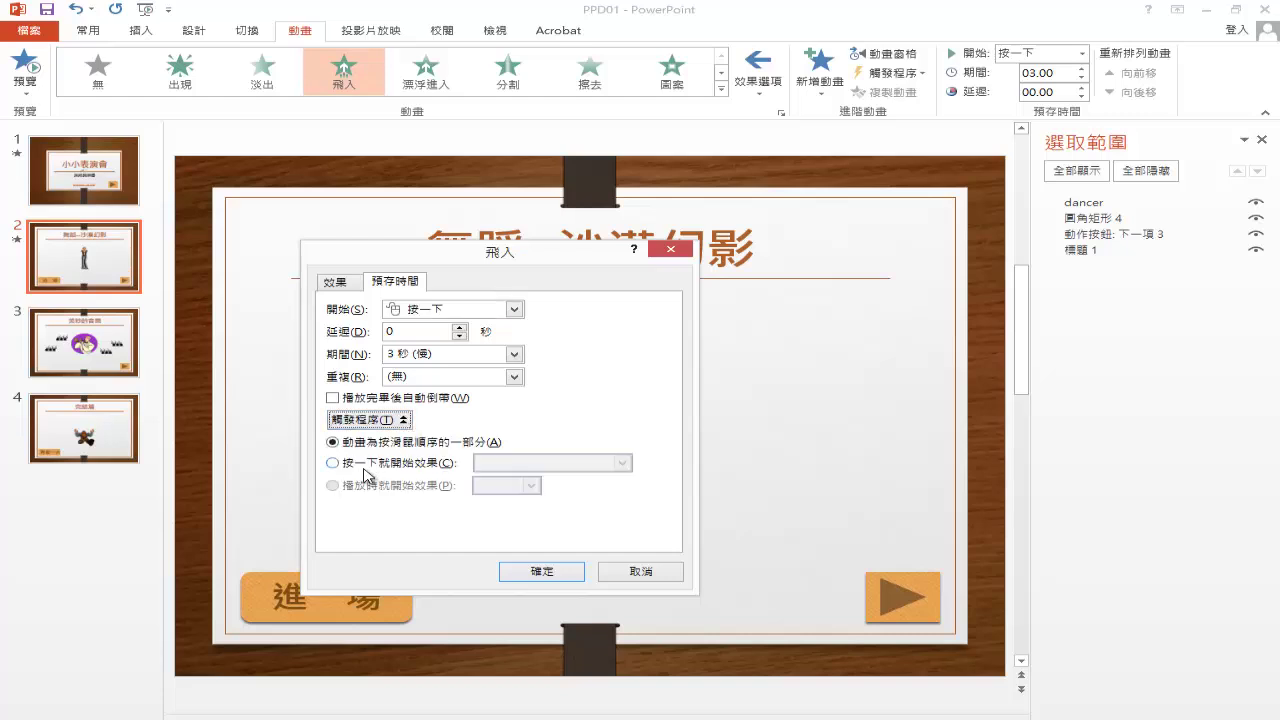
{"action": "left_click", "coordinate": [333, 463]}
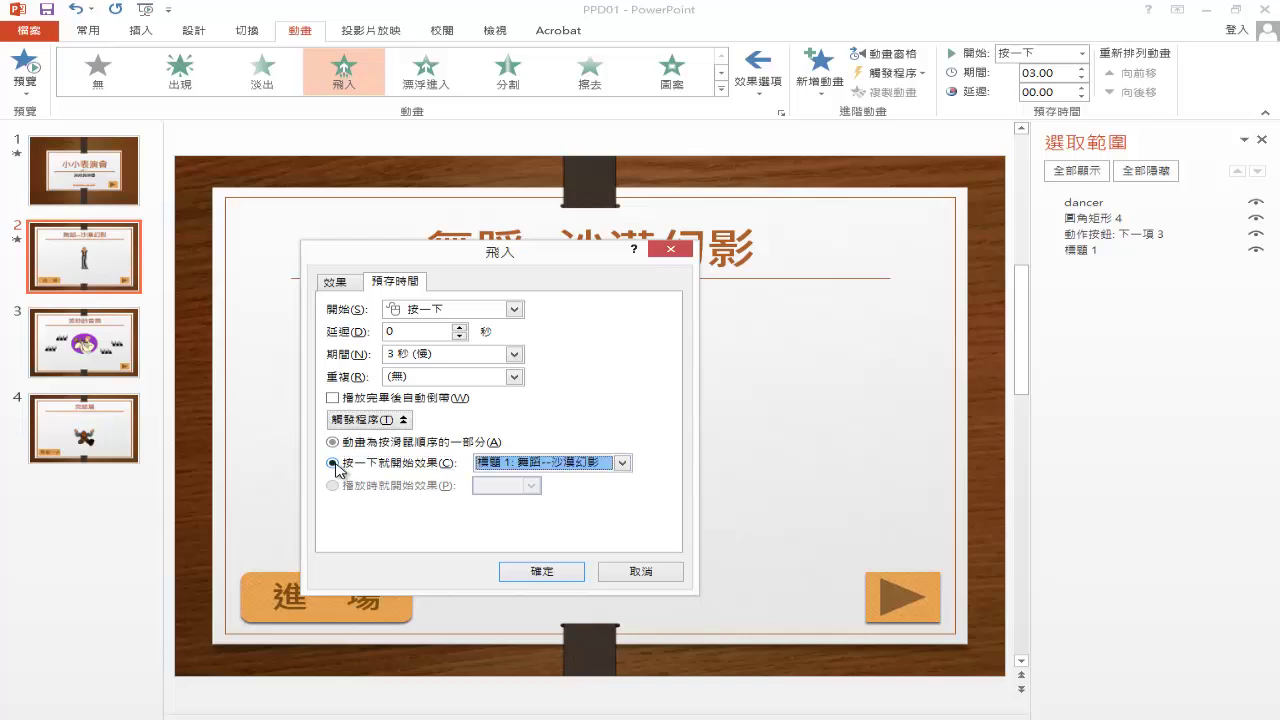
{"action": "left_click", "coordinate": [623, 463]}
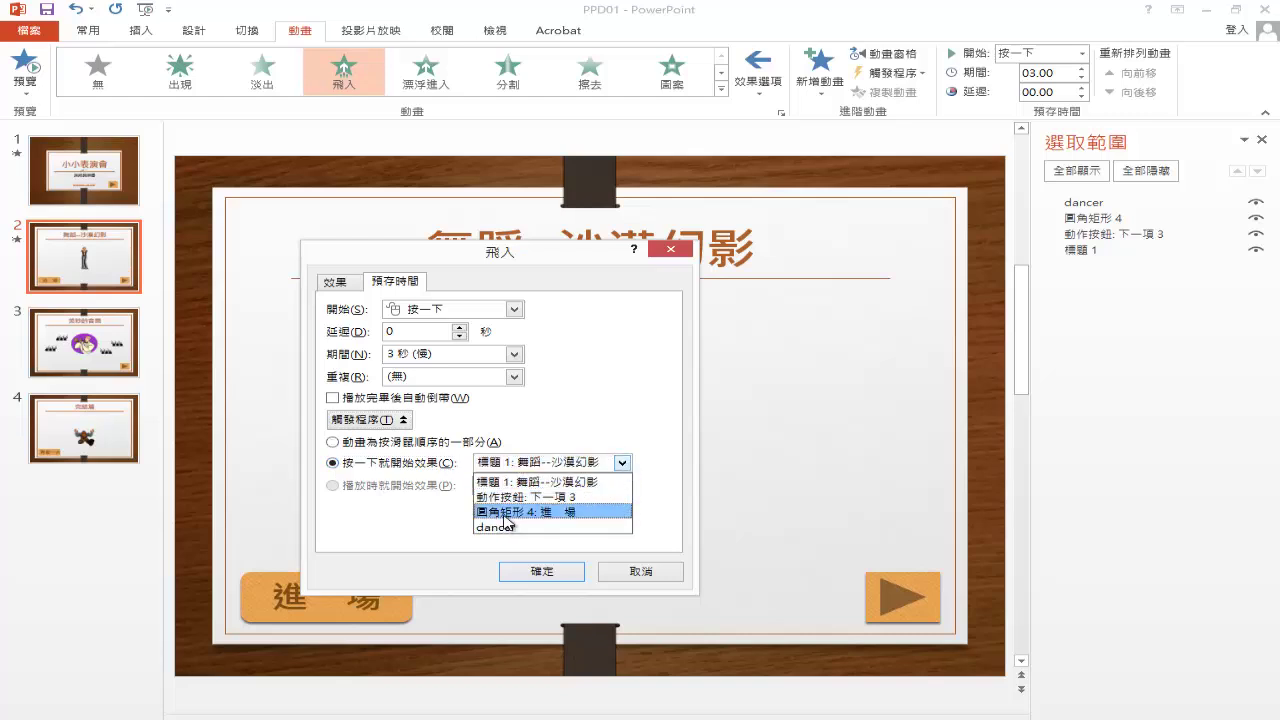
{"action": "left_click", "coordinate": [577, 512]}
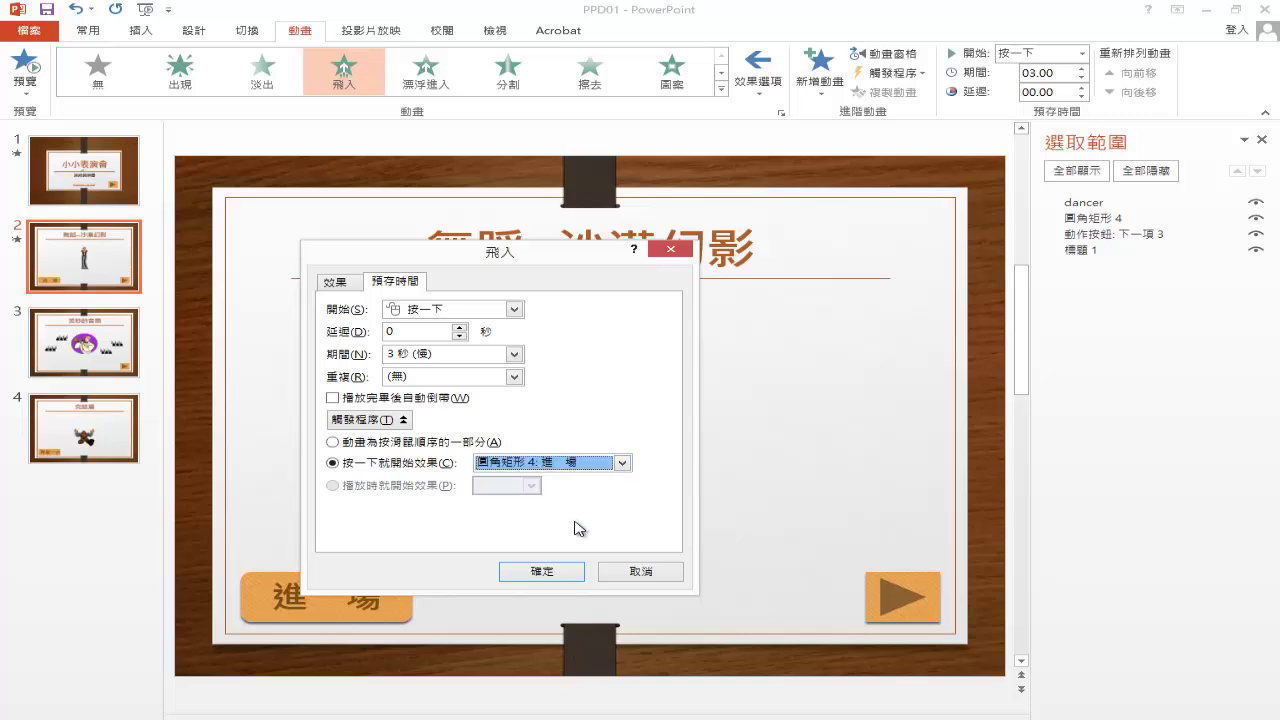
{"action": "left_click", "coordinate": [566, 578]}
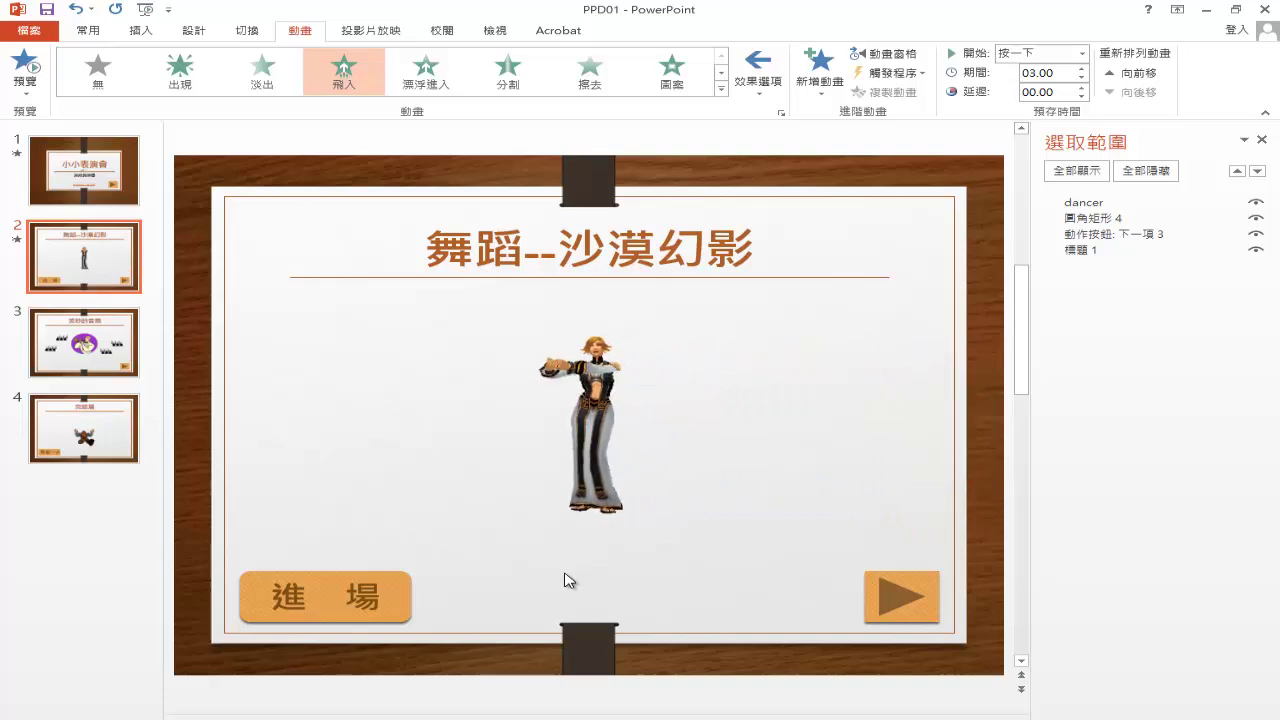
On slide 3, select the four cheers pictures and apply Align Bottom.
{"action": "left_click", "coordinate": [80, 348]}
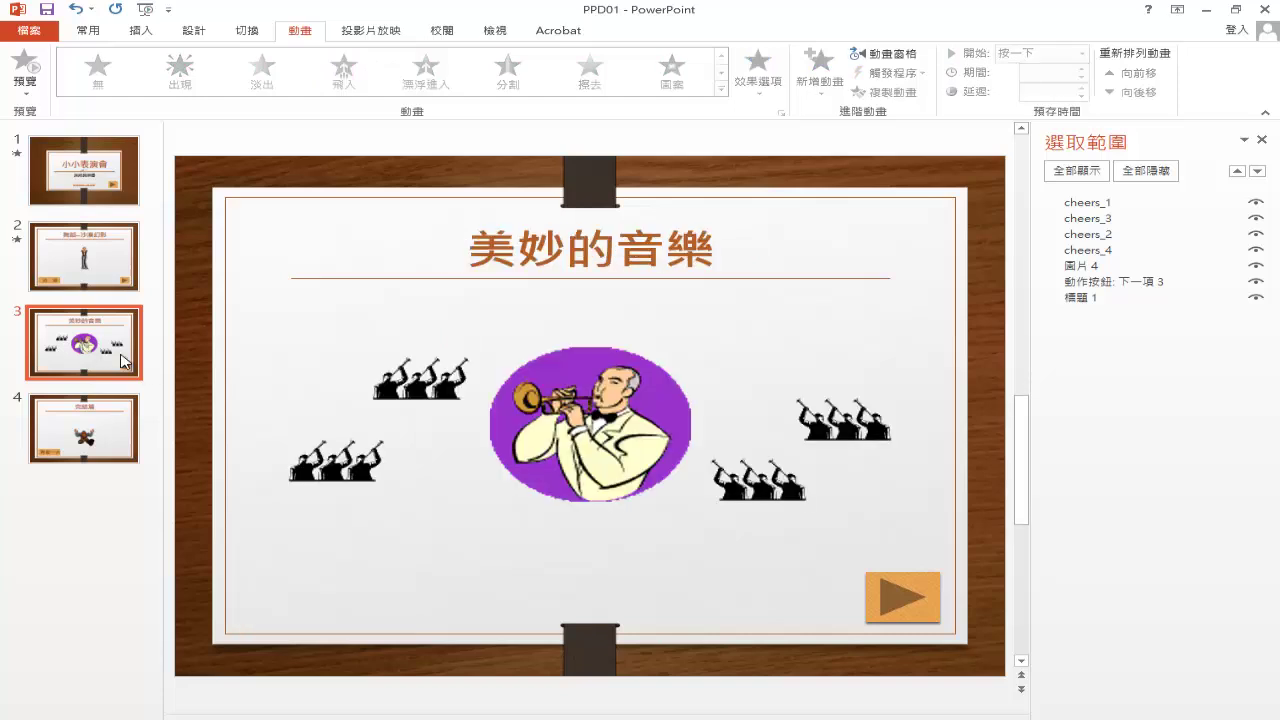
{"action": "left_click", "coordinate": [340, 468]}
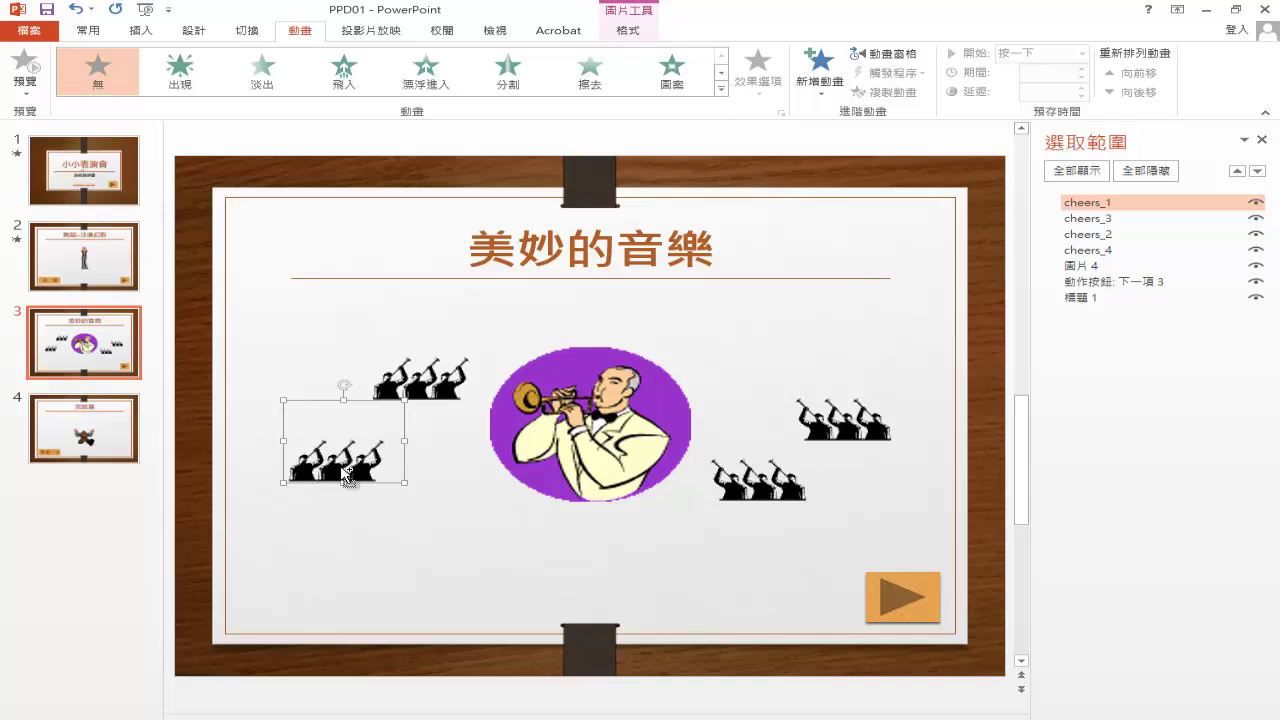
{"action": "left_click", "coordinate": [436, 410], "text": "shift"}
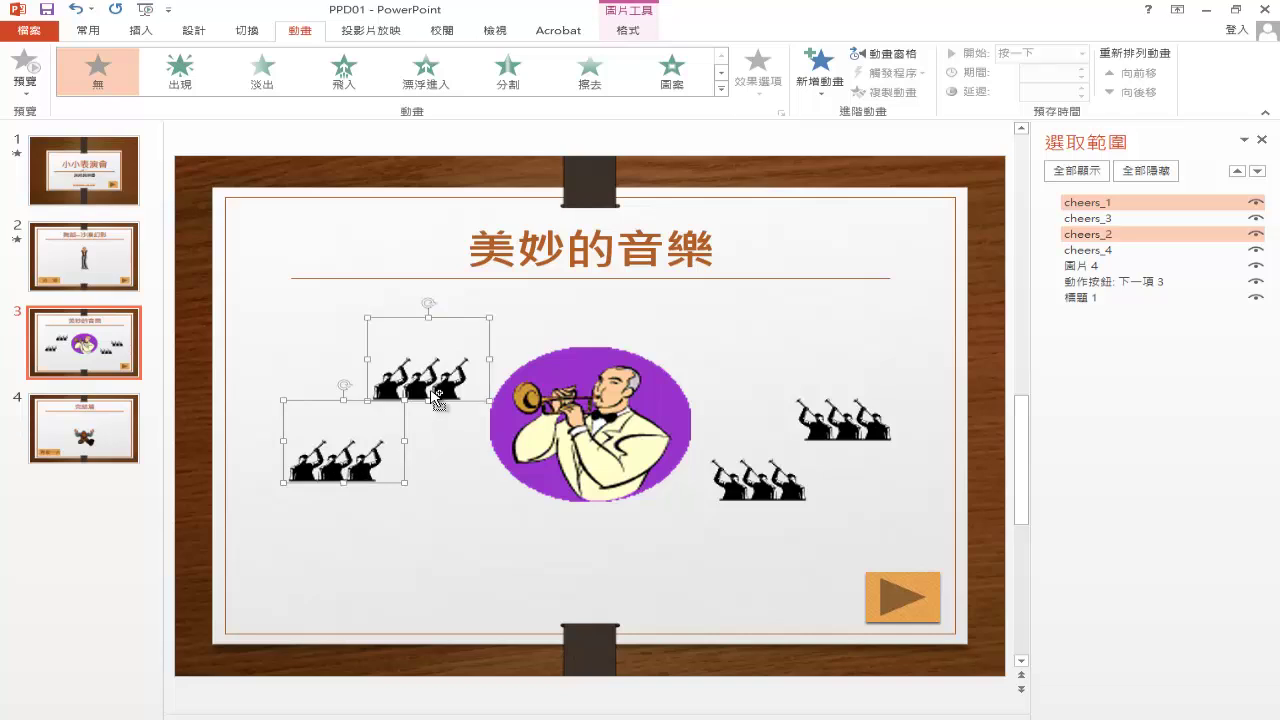
{"action": "left_click", "coordinate": [745, 470], "text": "shift"}
{"action": "left_click", "coordinate": [877, 420], "text": "shift"}
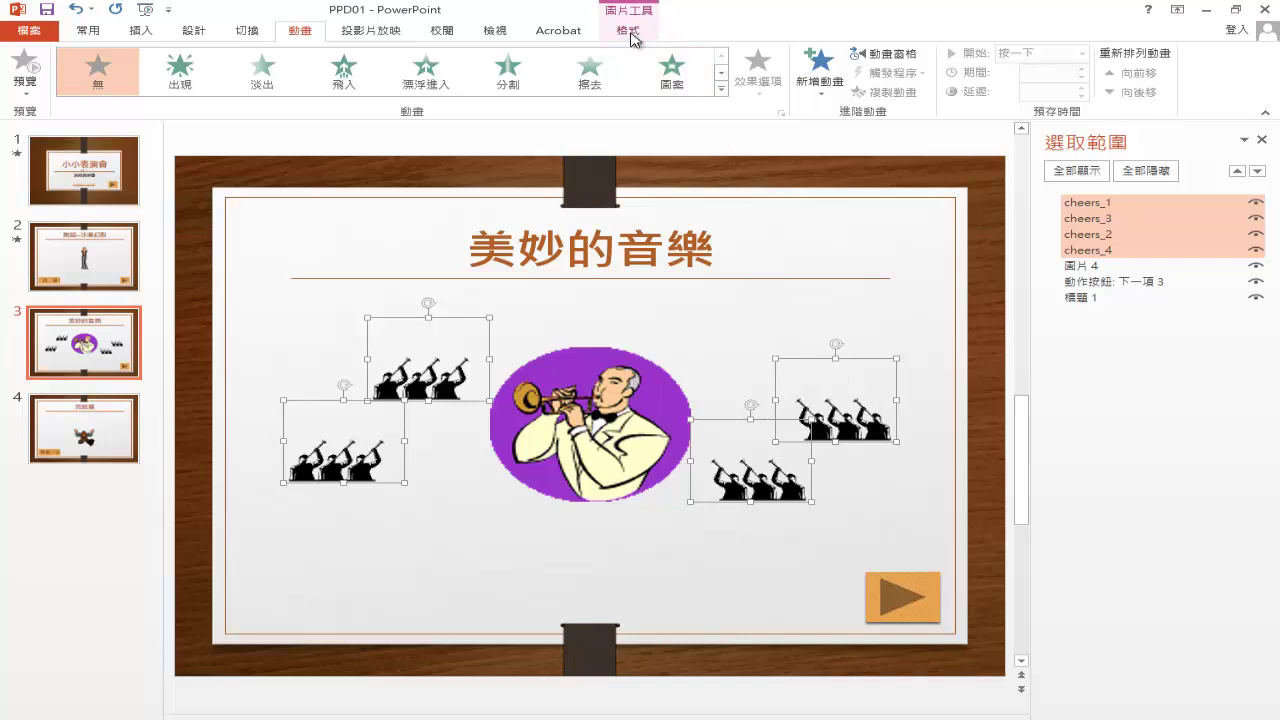
{"action": "left_click", "coordinate": [630, 33]}
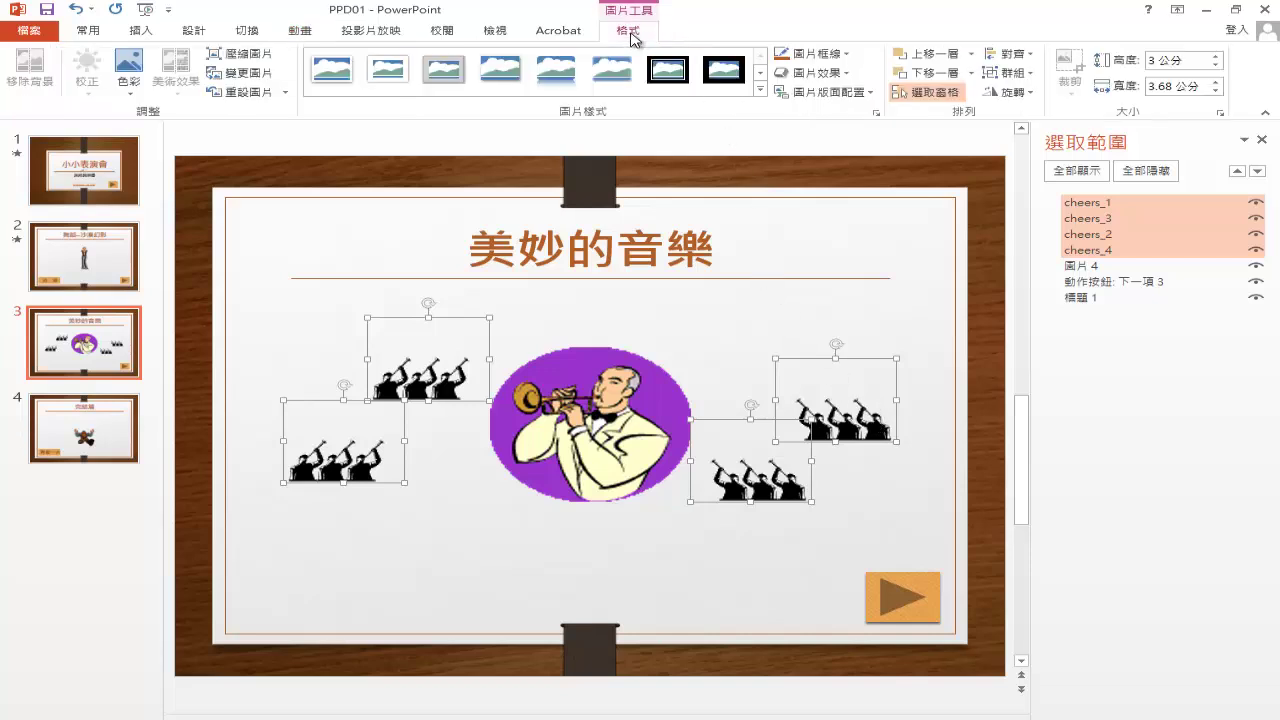
{"action": "left_click", "coordinate": [1034, 56]}
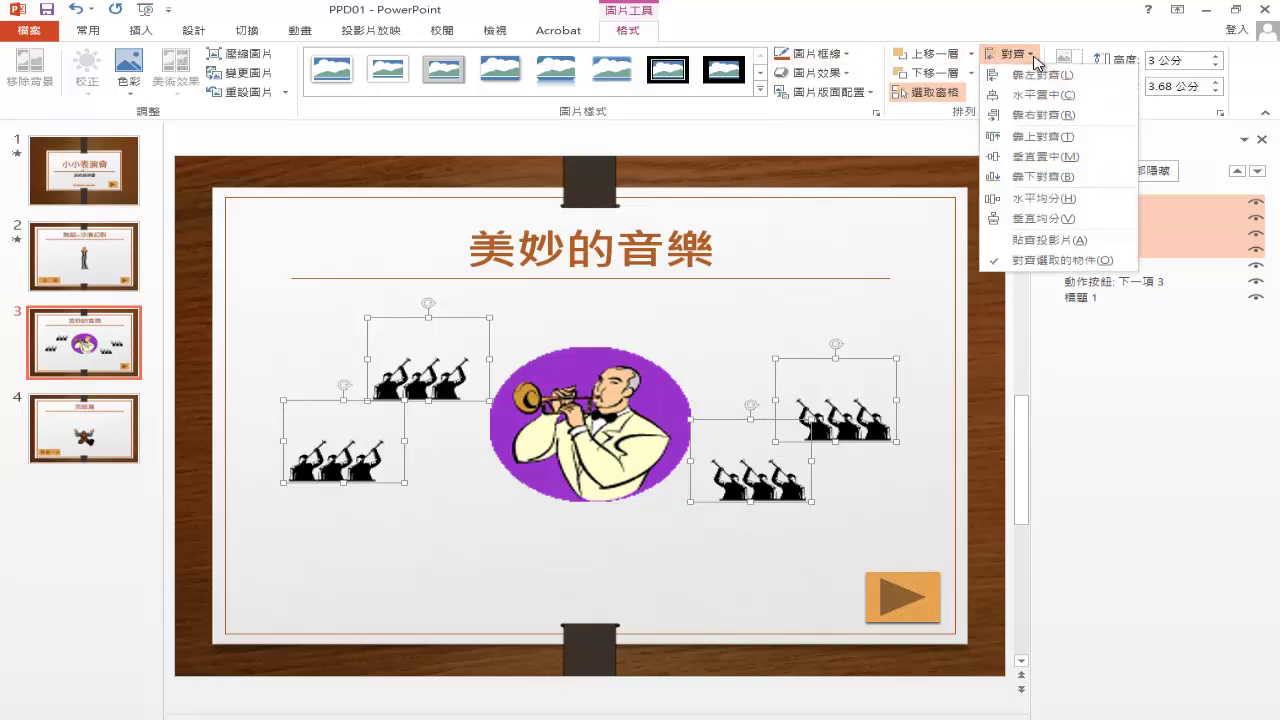
{"action": "left_click", "coordinate": [1040, 177]}
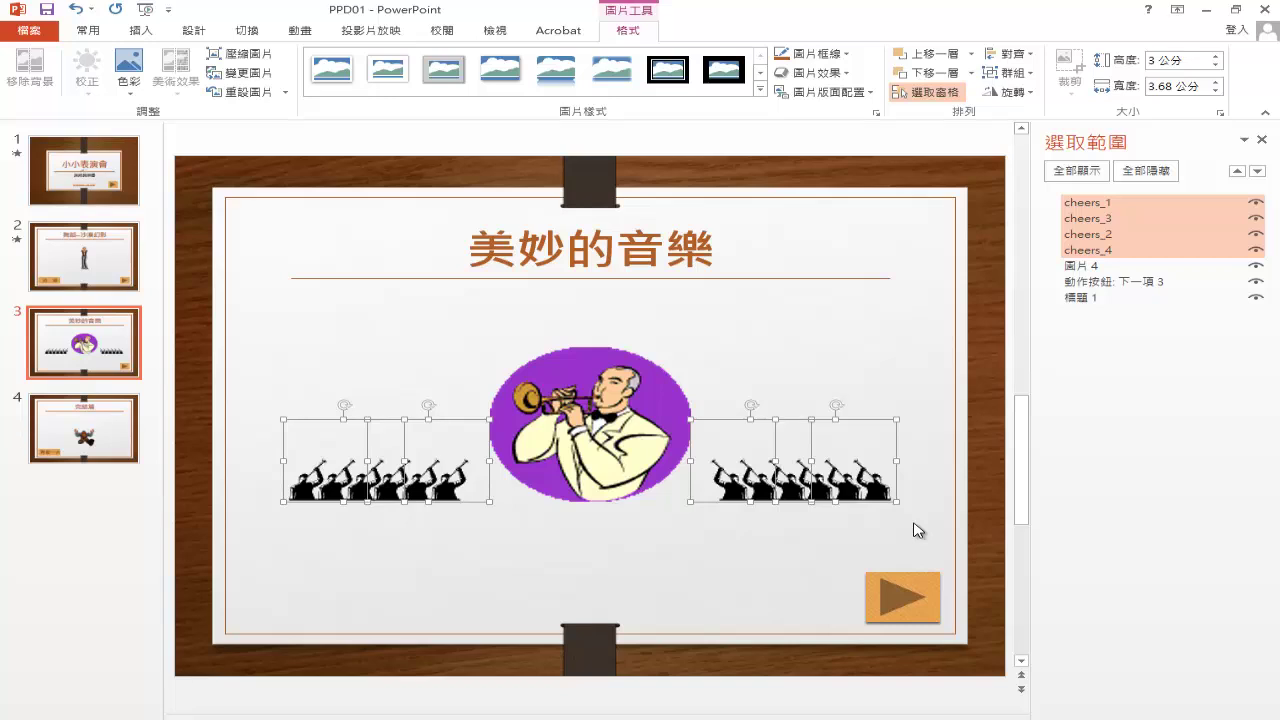
{"action": "left_click", "coordinate": [437, 565]}
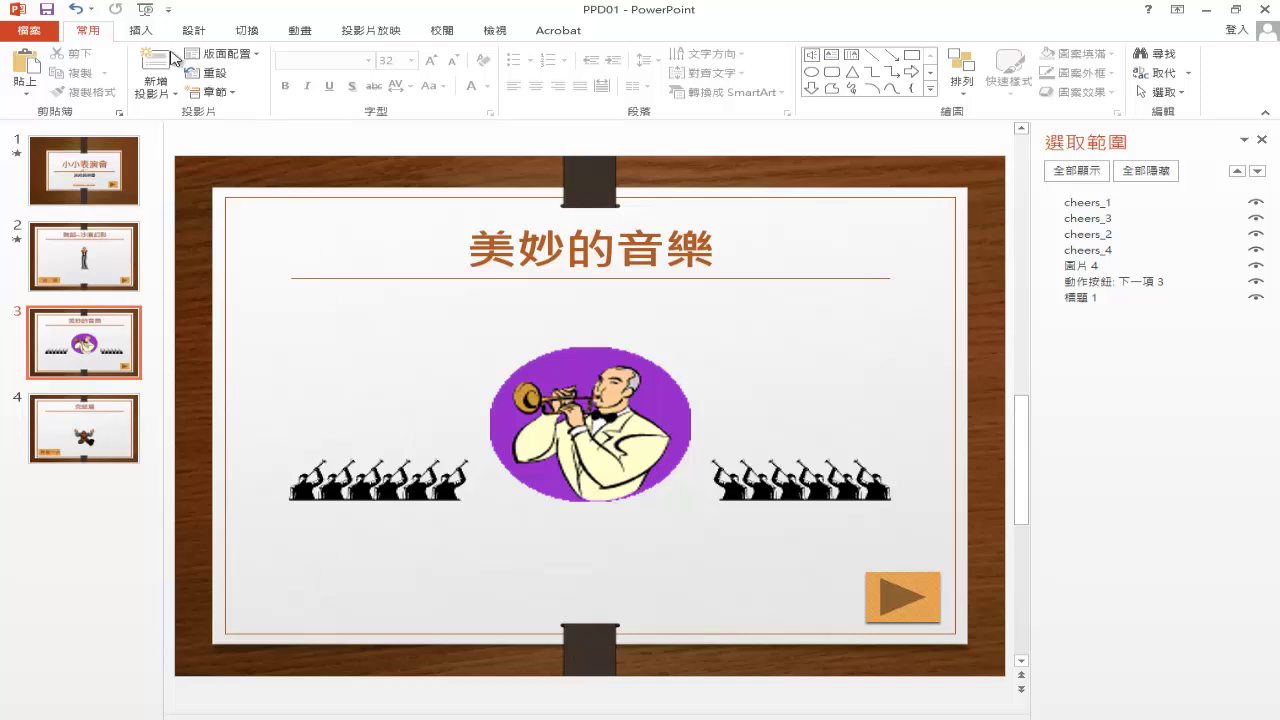
Draw an Action Button: Sound at slide 3's lower left, playing the 鼓掌 sound.
{"action": "left_click", "coordinate": [146, 33]}
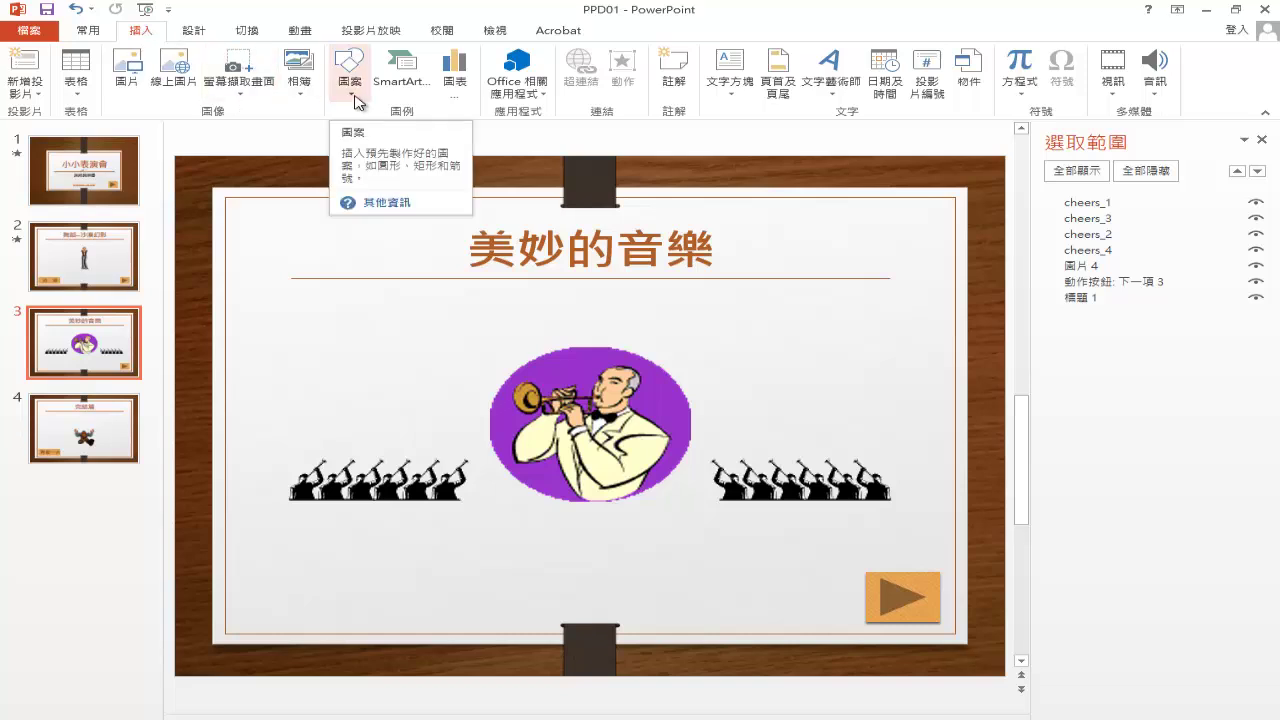
{"action": "left_click", "coordinate": [356, 101]}
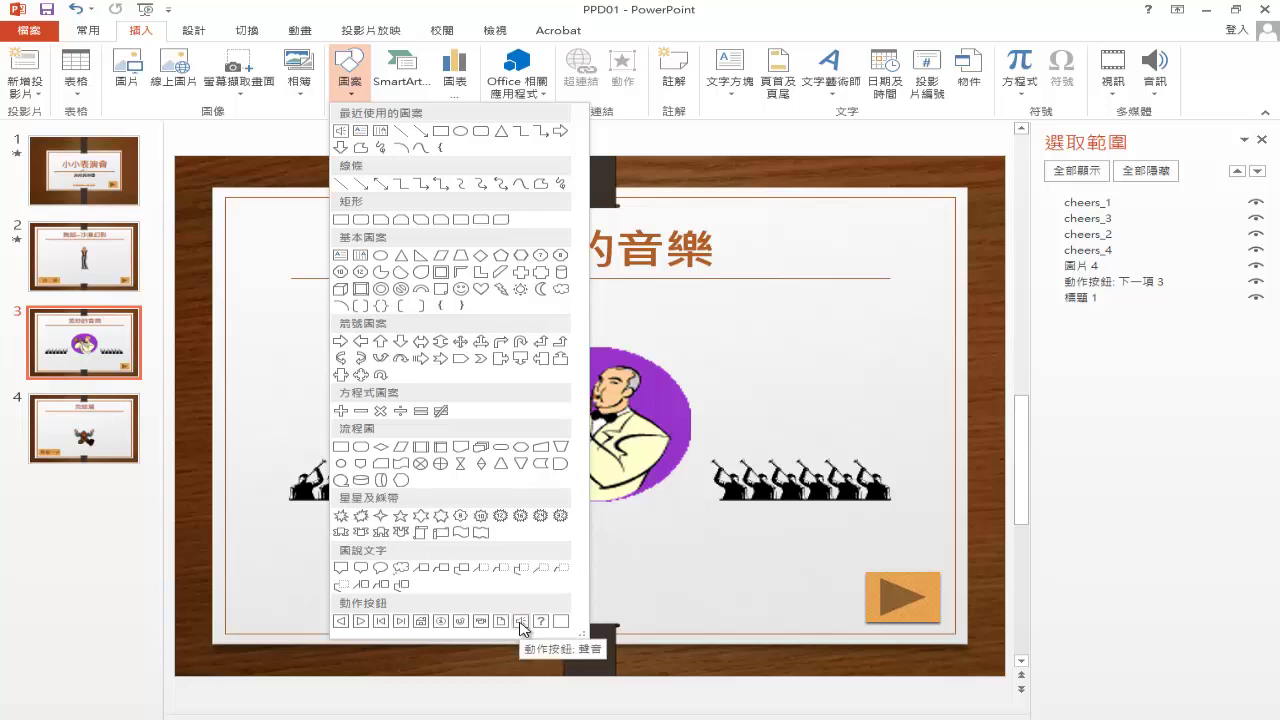
{"action": "left_click", "coordinate": [521, 622]}
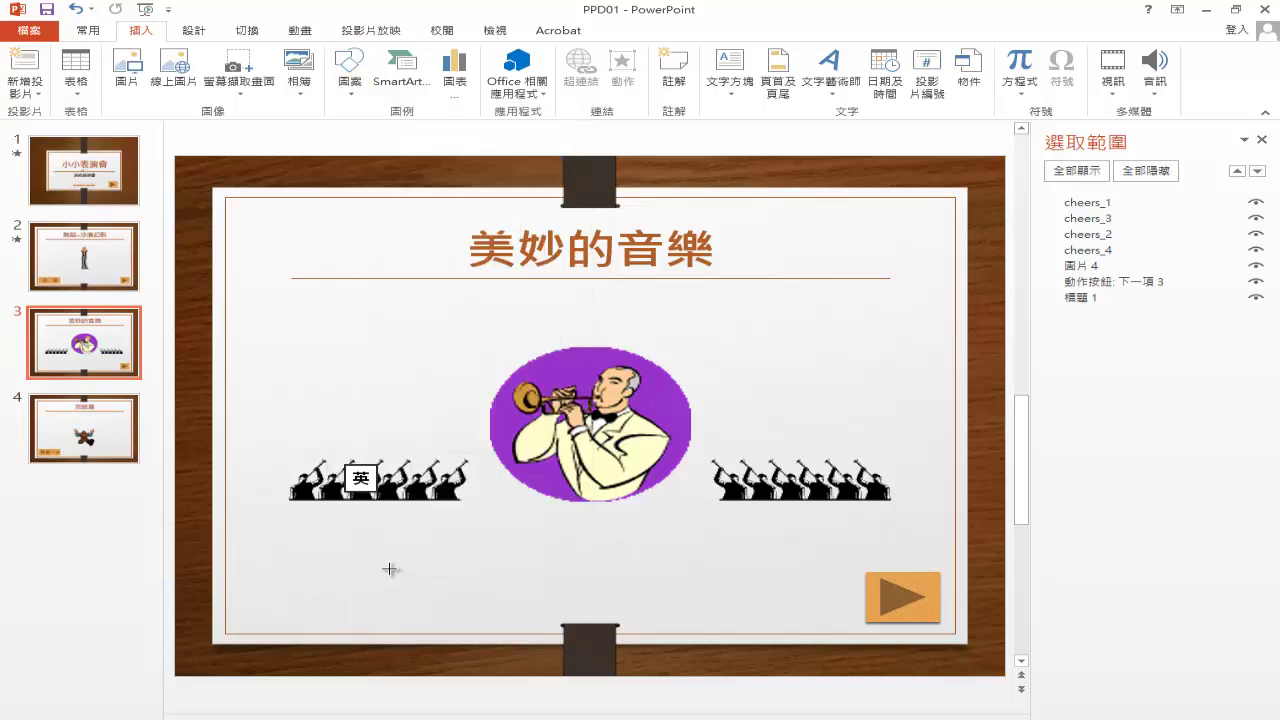
{"action": "left_click_drag", "start_coordinate": [344, 570], "coordinate": [395, 606]}
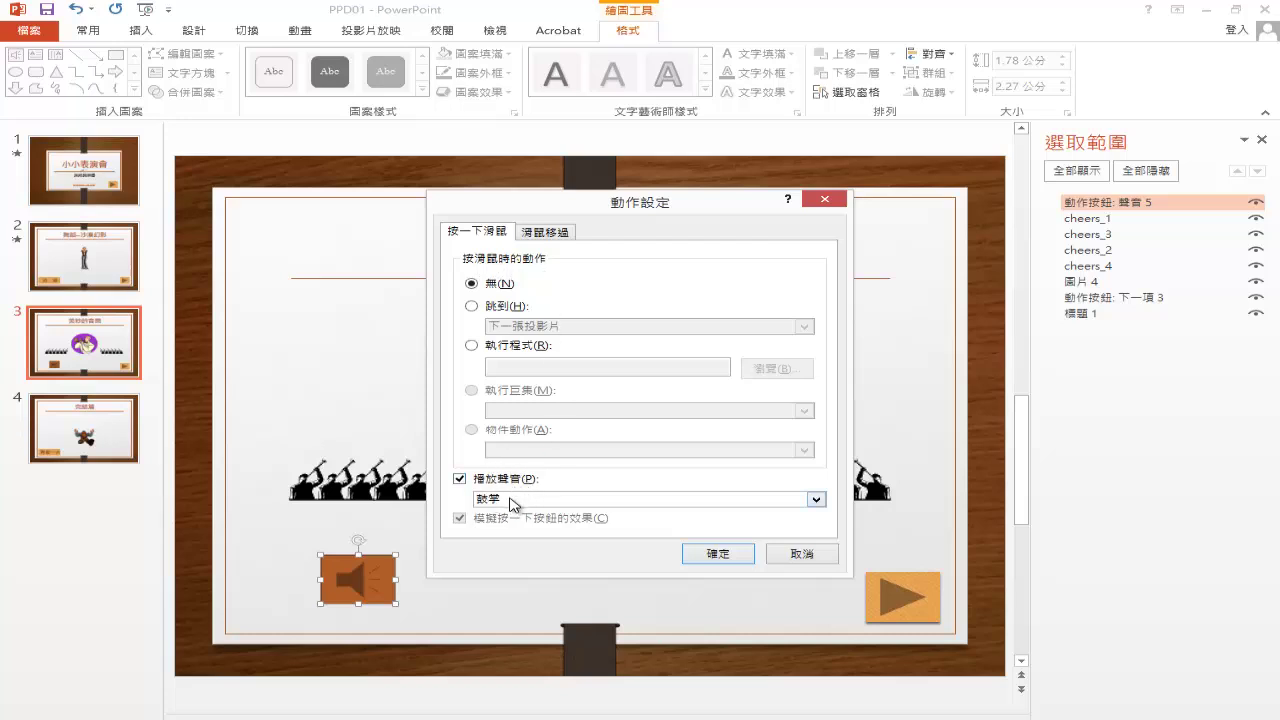
{"action": "left_click", "coordinate": [716, 555]}
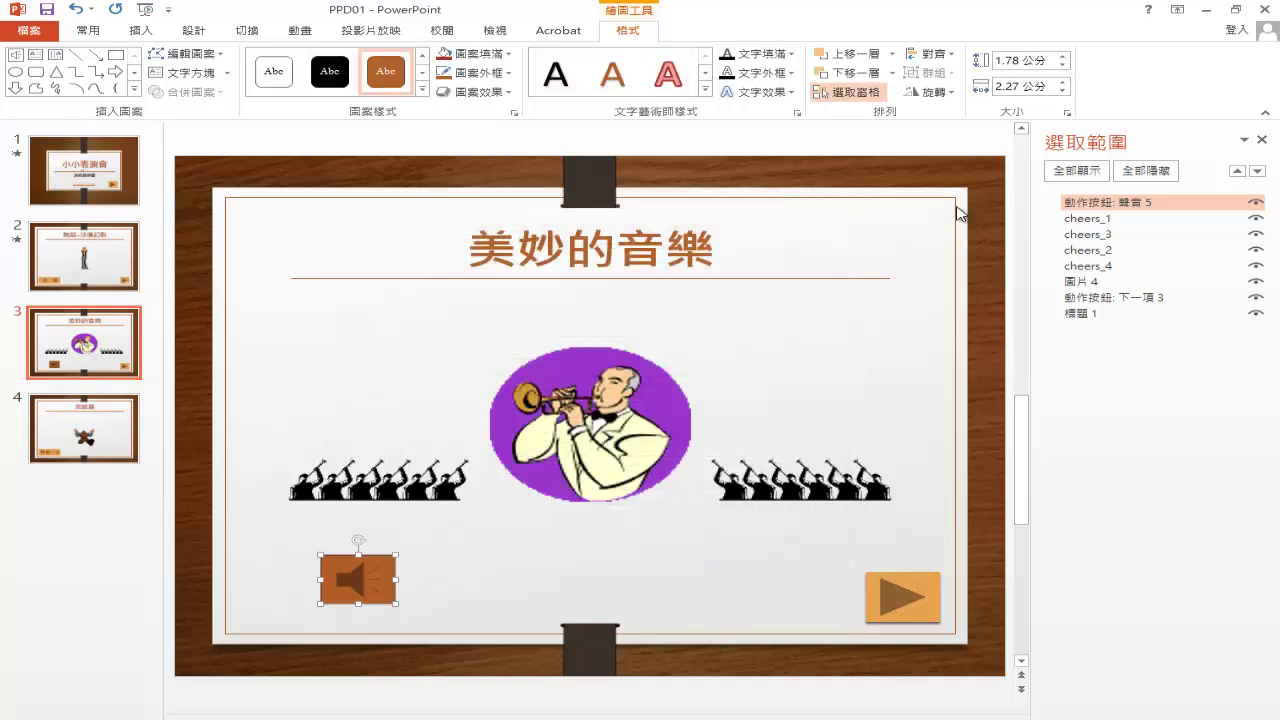
Size the sound button to 1.84 cm high by 2.25 cm wide.
{"action": "left_click", "coordinate": [1068, 114]}
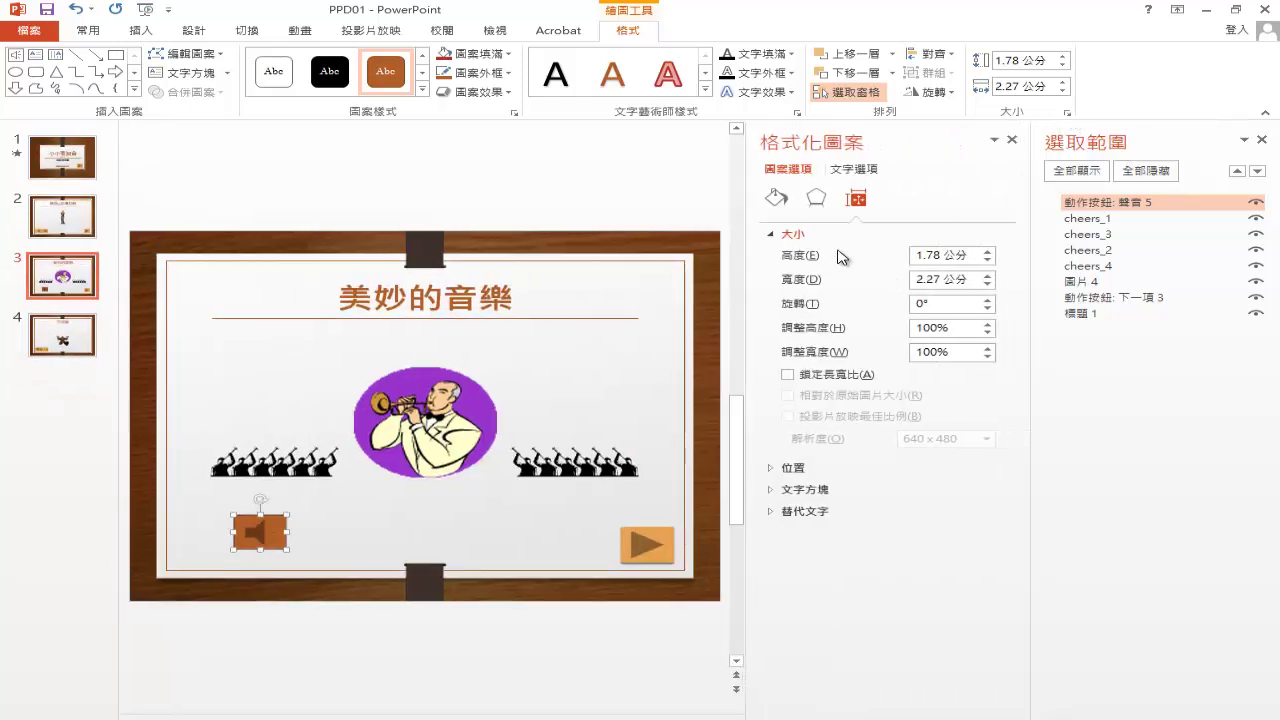
{"action": "double_click", "coordinate": [935, 256]}
{"action": "type", "text": "1.84"}
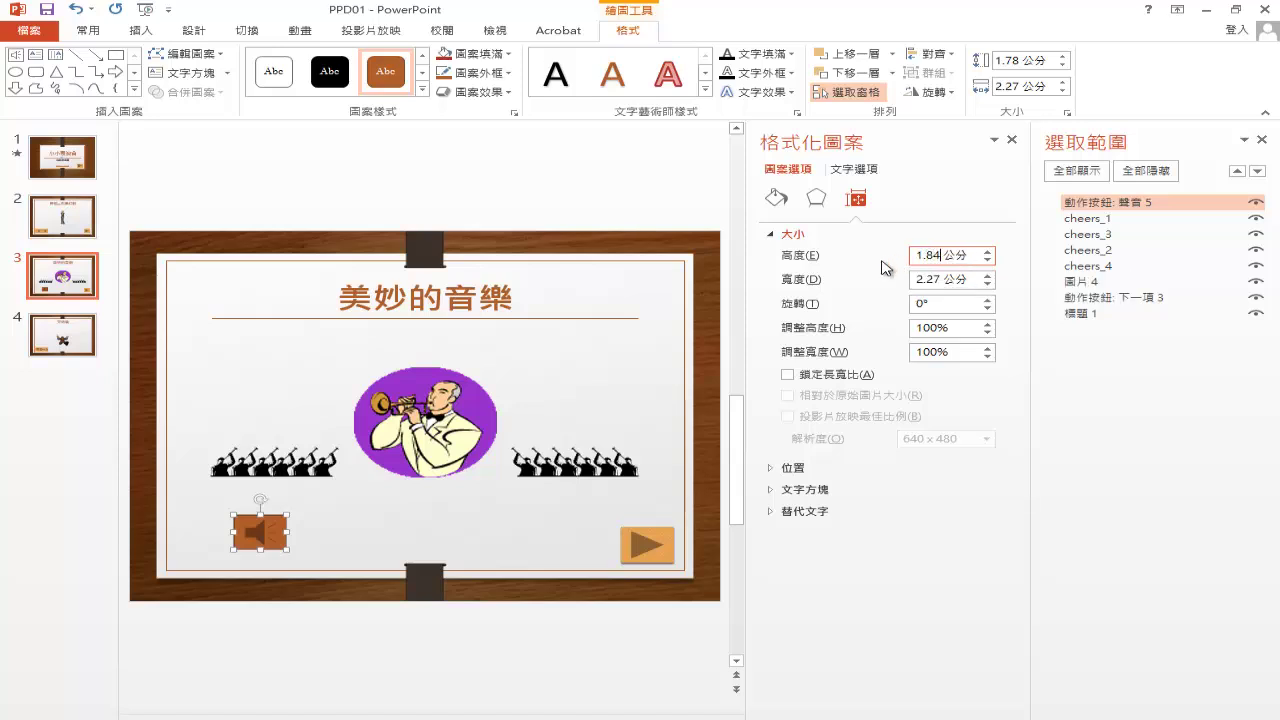
{"action": "double_click", "coordinate": [935, 280]}
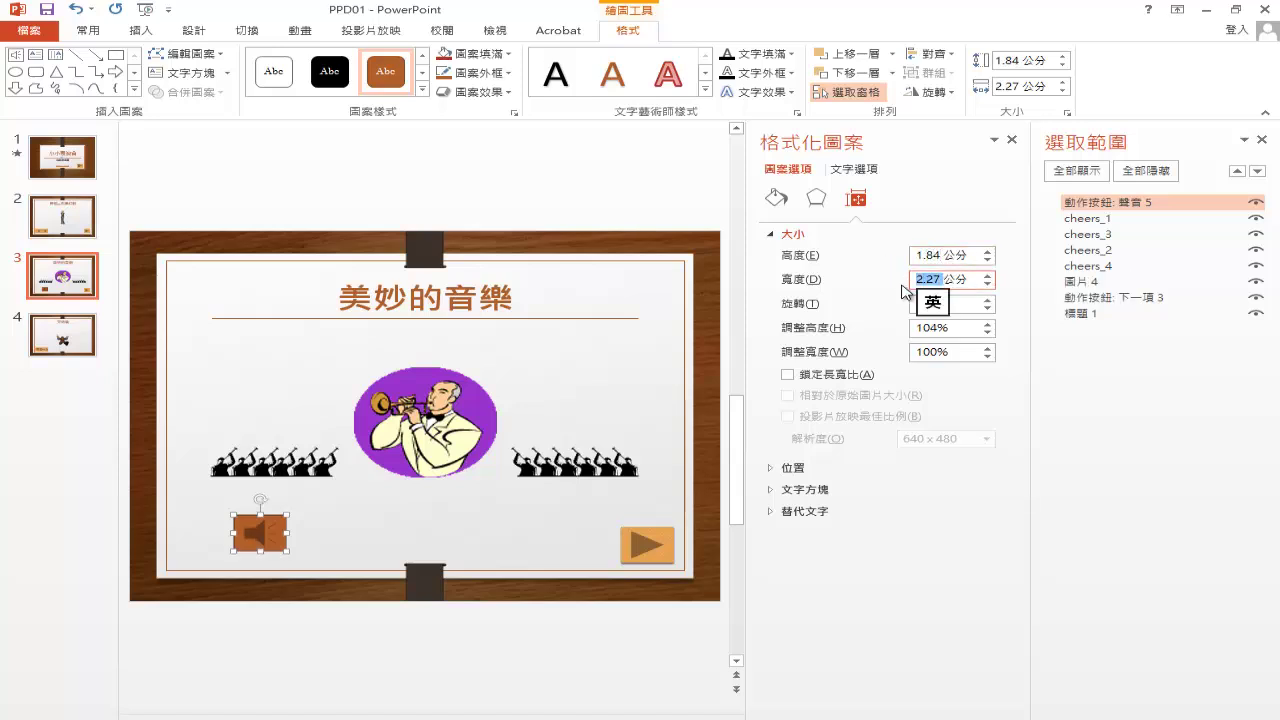
{"action": "type", "text": "2.2"}
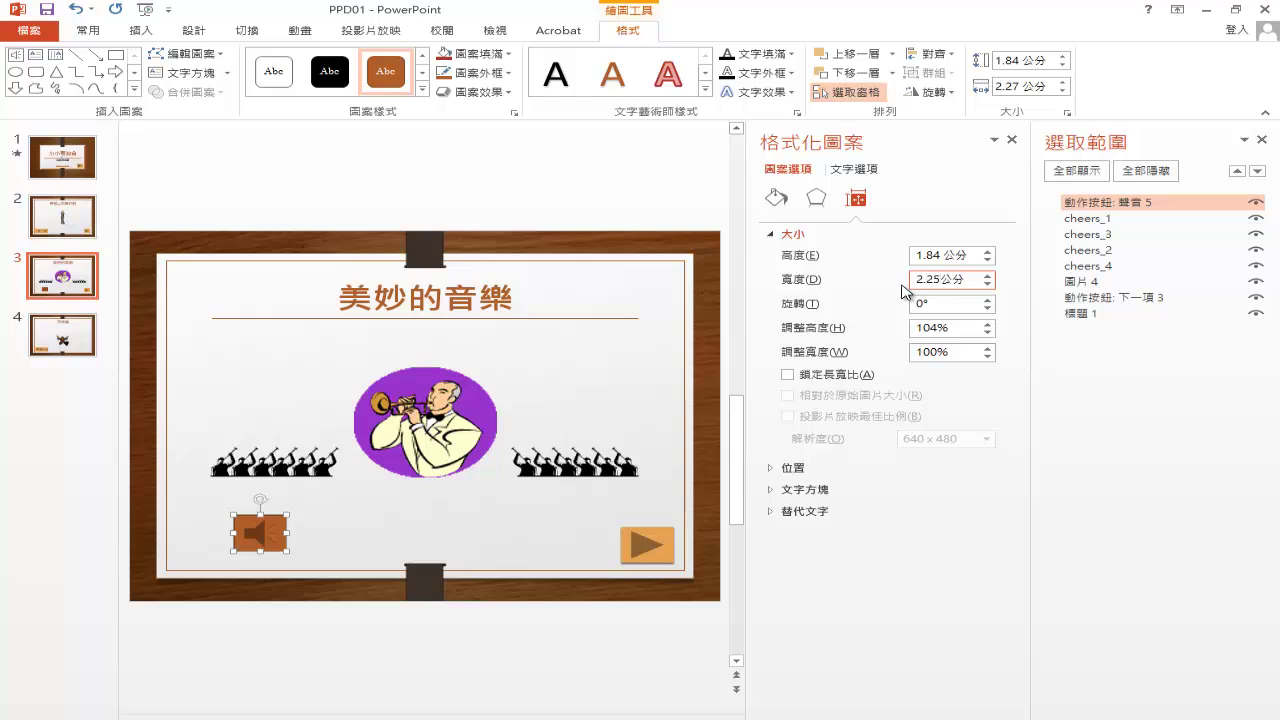
{"action": "left_click", "coordinate": [775, 236]}
Position the sound button at 2.03 cm horizontal and 15.24 cm vertical.
{"action": "left_click", "coordinate": [787, 257]}
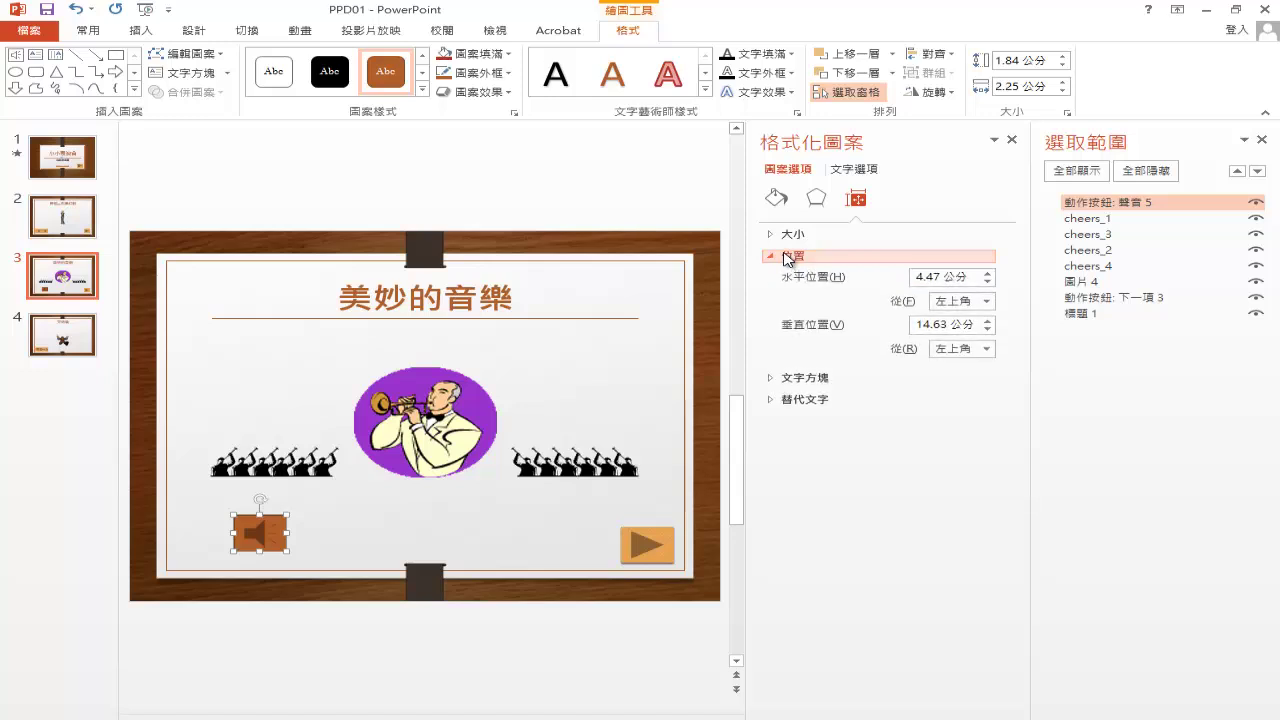
{"action": "double_click", "coordinate": [941, 275]}
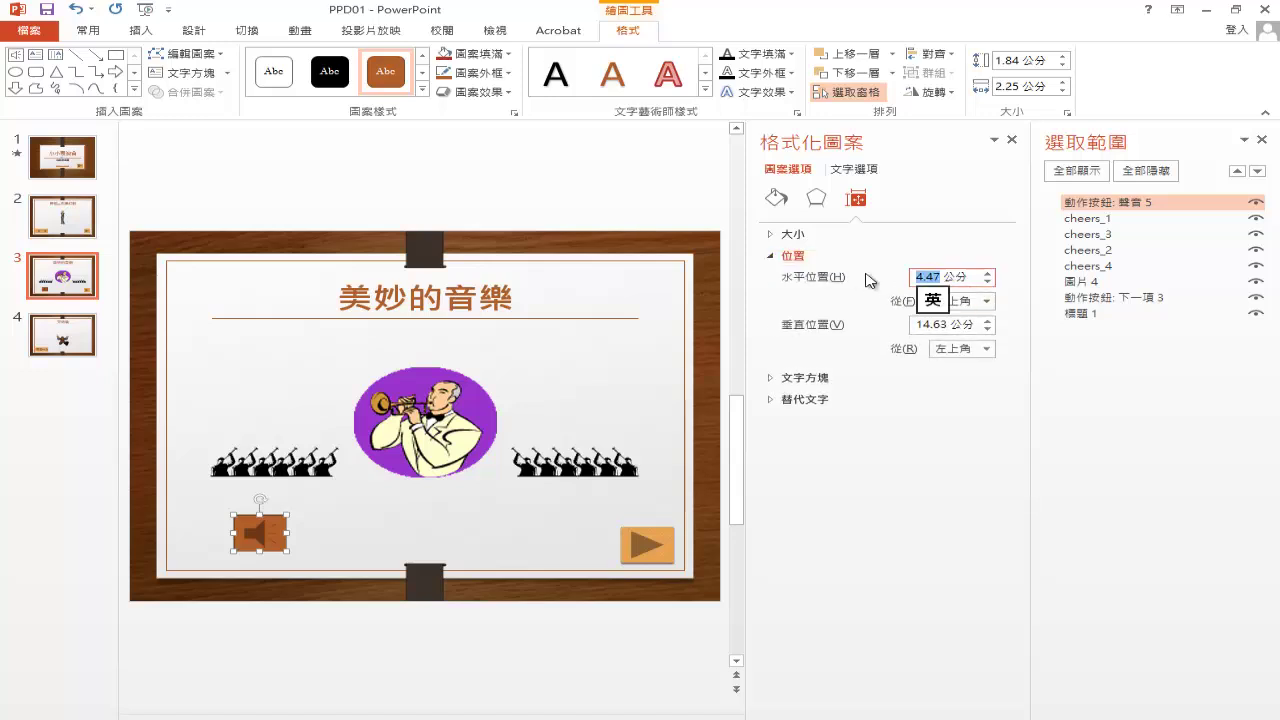
{"action": "type", "text": "2"}
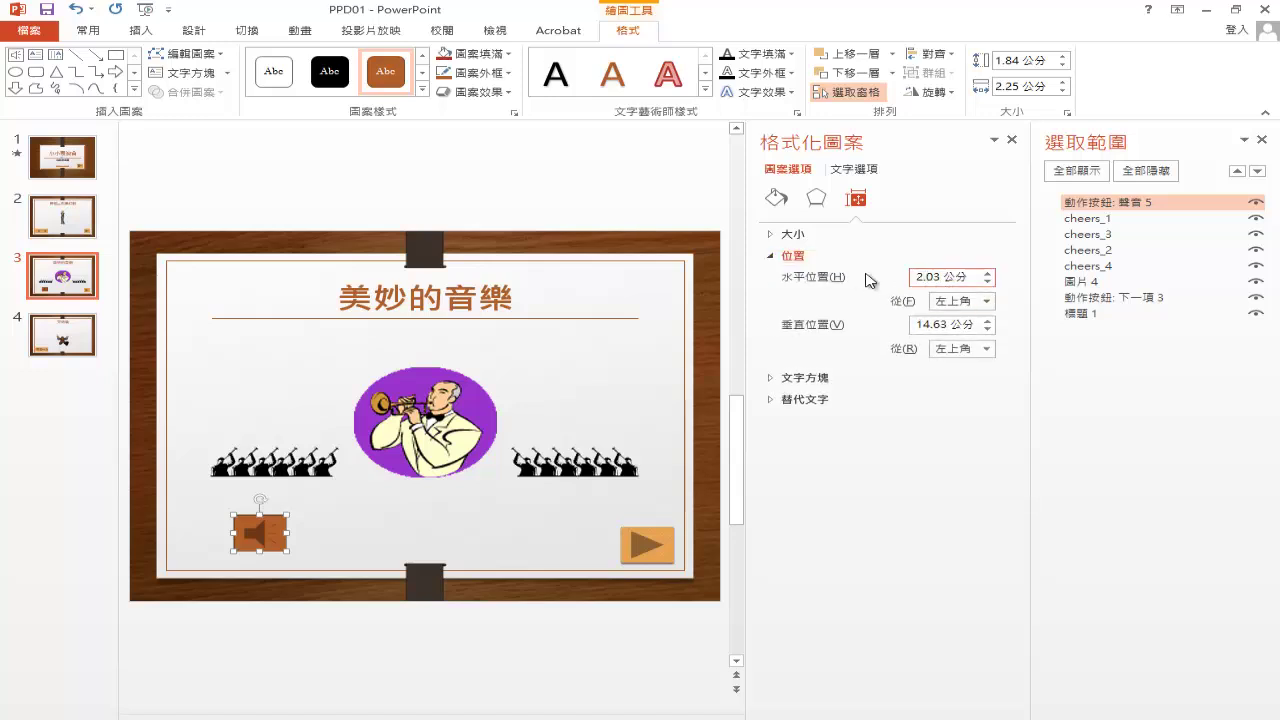
{"action": "double_click", "coordinate": [952, 324]}
{"action": "type", "text": "15.2"}
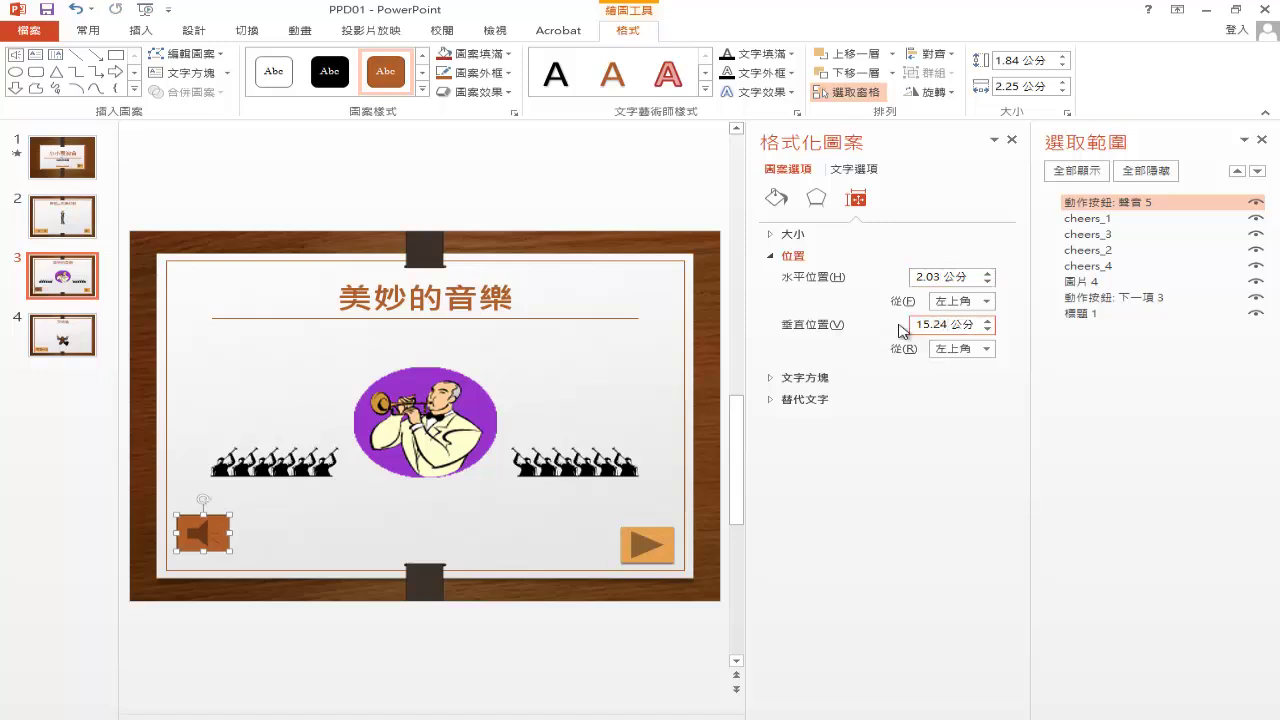
Enter 'clap_play' as the button's alt-text description.
{"action": "left_click", "coordinate": [775, 401]}
{"action": "left_click", "coordinate": [790, 488]}
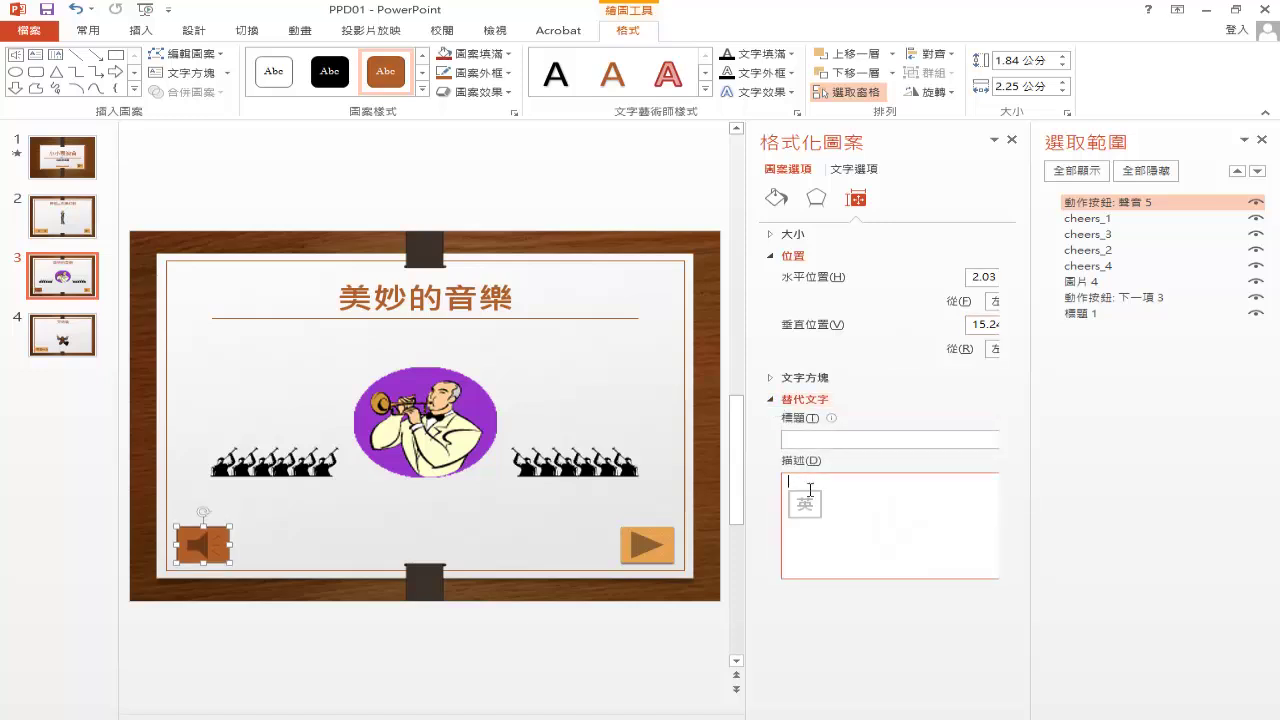
{"action": "type", "text": "clap_play"}
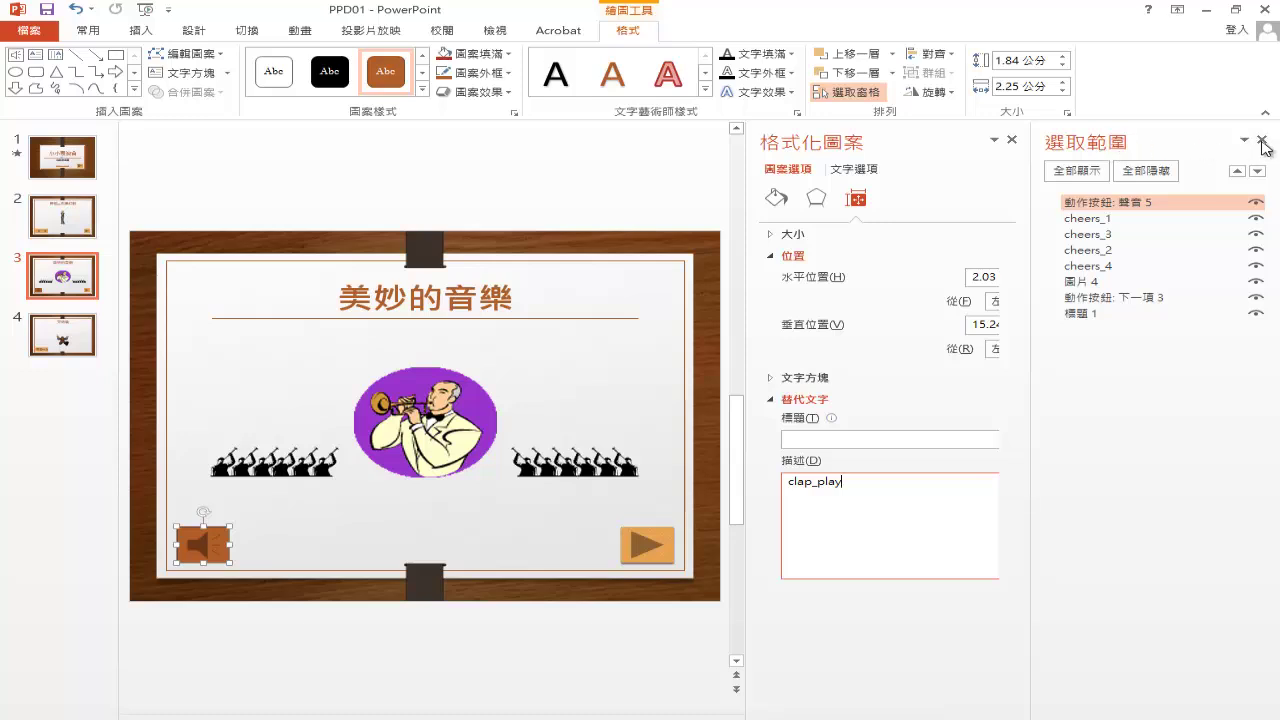
{"action": "left_click", "coordinate": [1262, 142]}
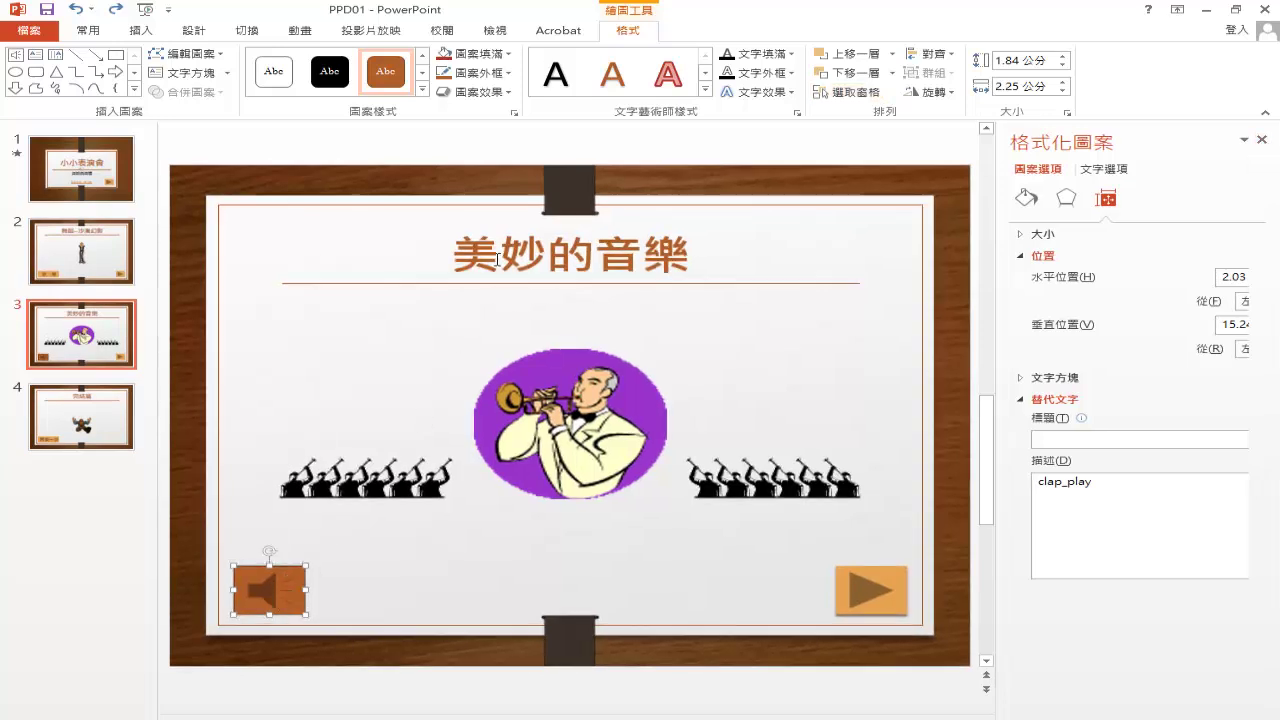
Apply the Colored Fill - Orange, Accent 4 style to the sound button, then go to slide 4.
{"action": "left_click", "coordinate": [422, 93]}
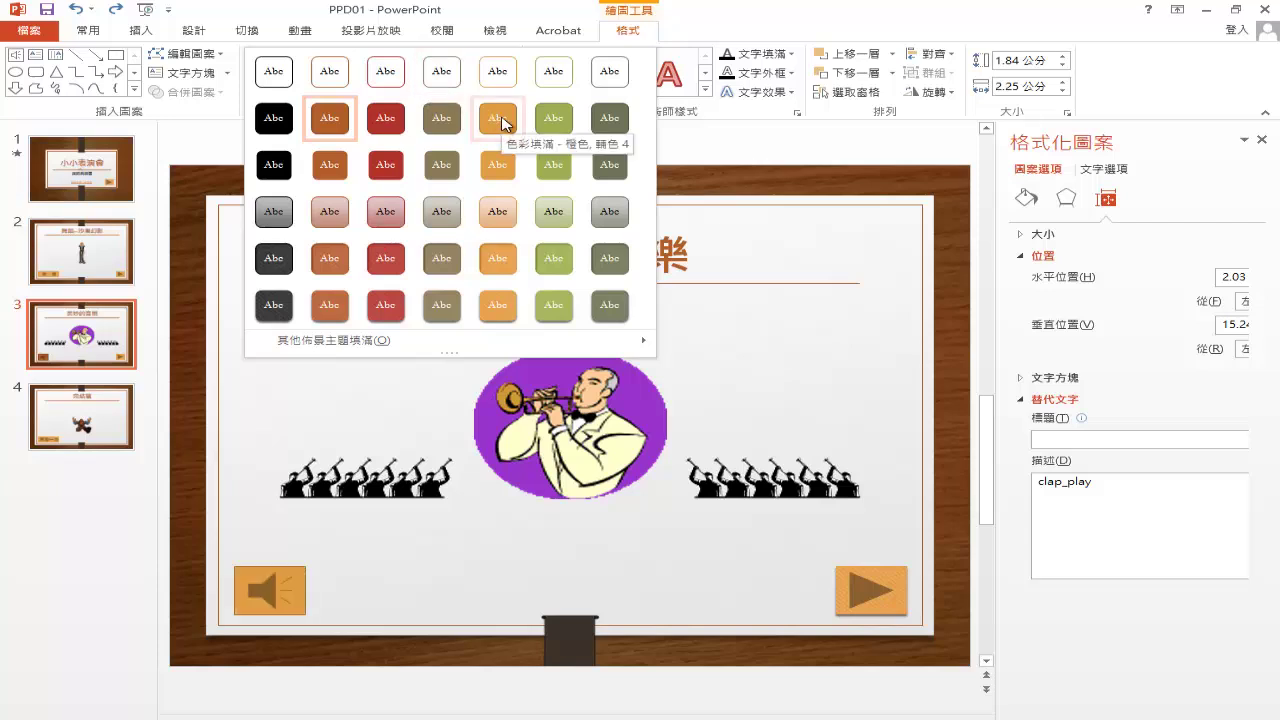
{"action": "left_click", "coordinate": [503, 123]}
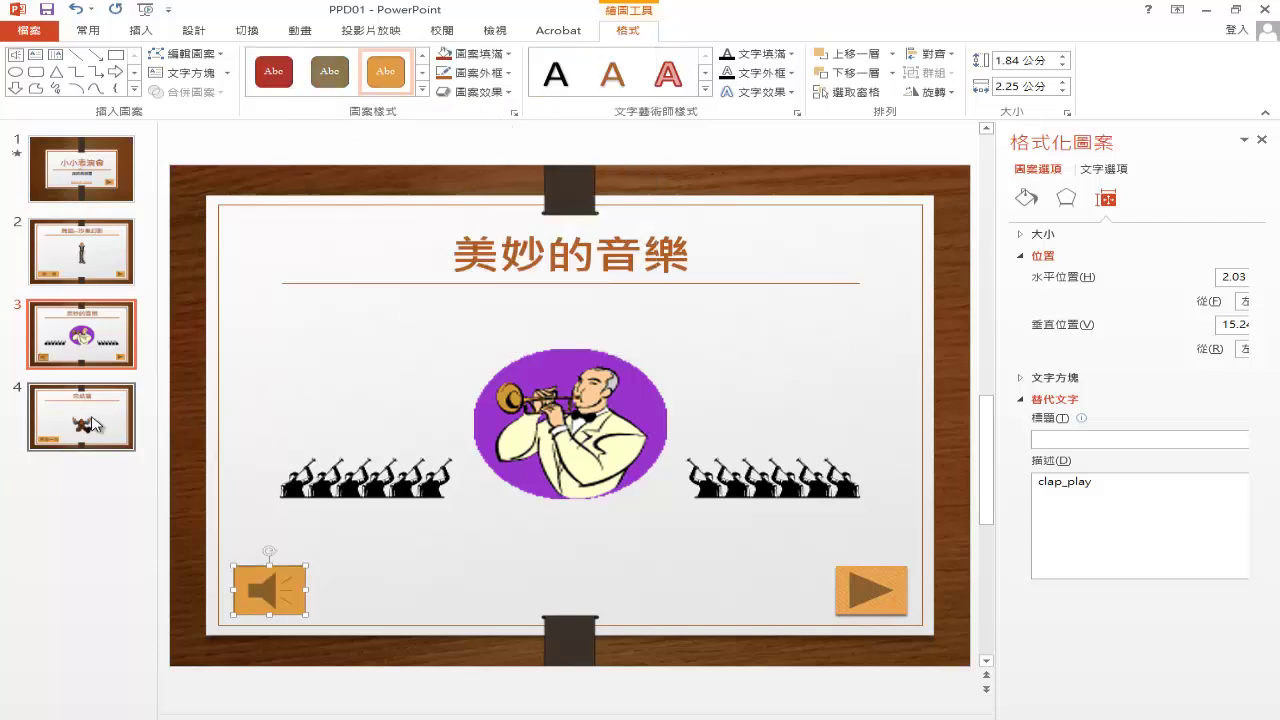
{"action": "left_click", "coordinate": [92, 424]}
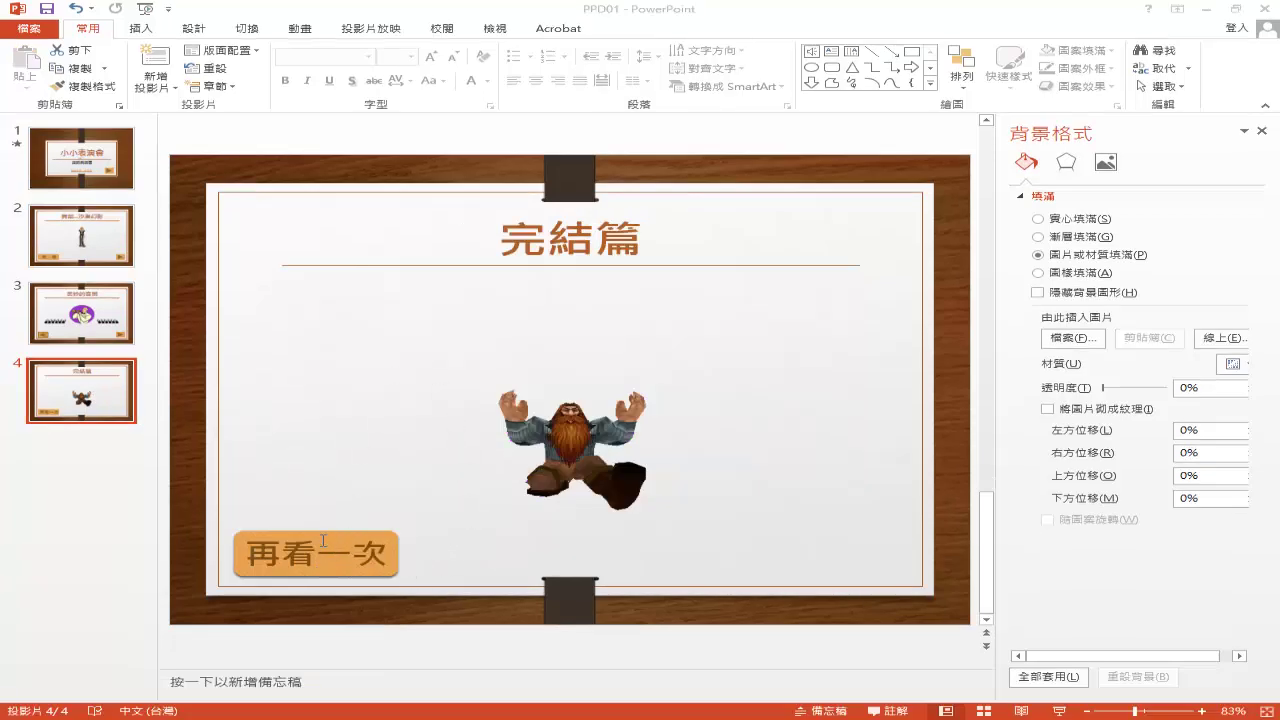
Give the 再看一次 button a click action that jumps to the first slide and plays 鼓掌 applause.
{"action": "left_click", "coordinate": [320, 540]}
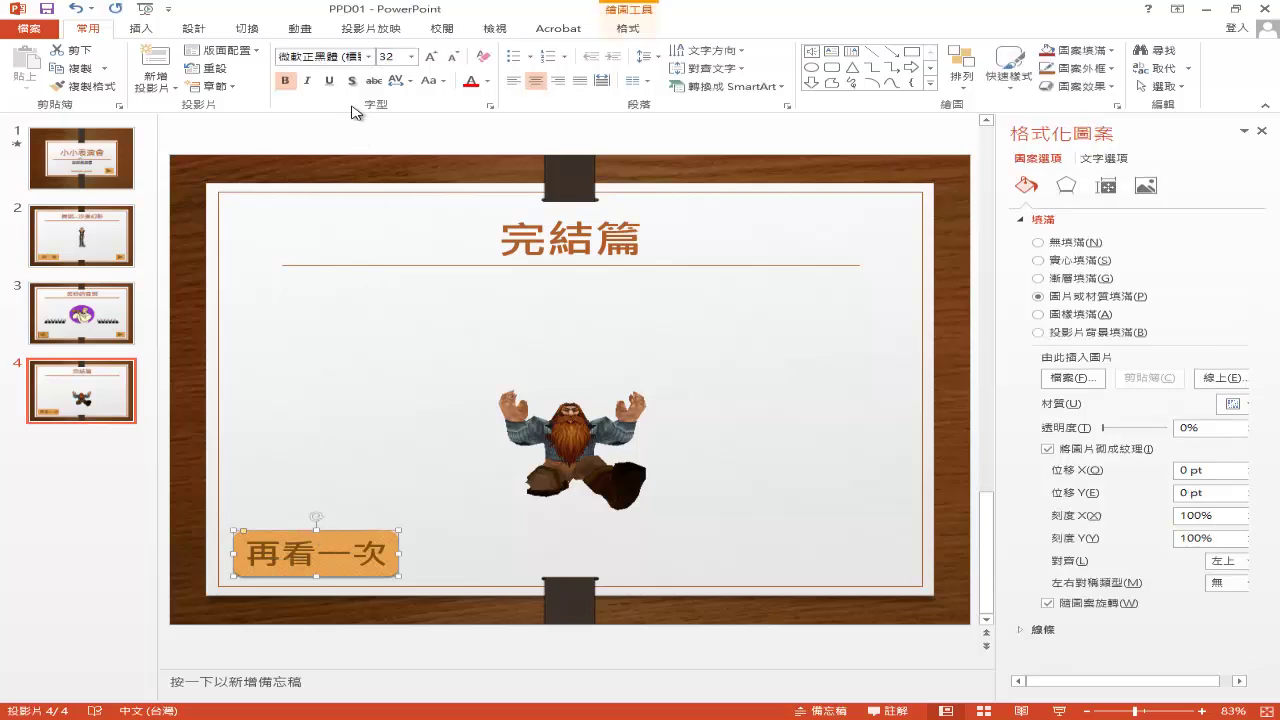
{"action": "left_click", "coordinate": [146, 31]}
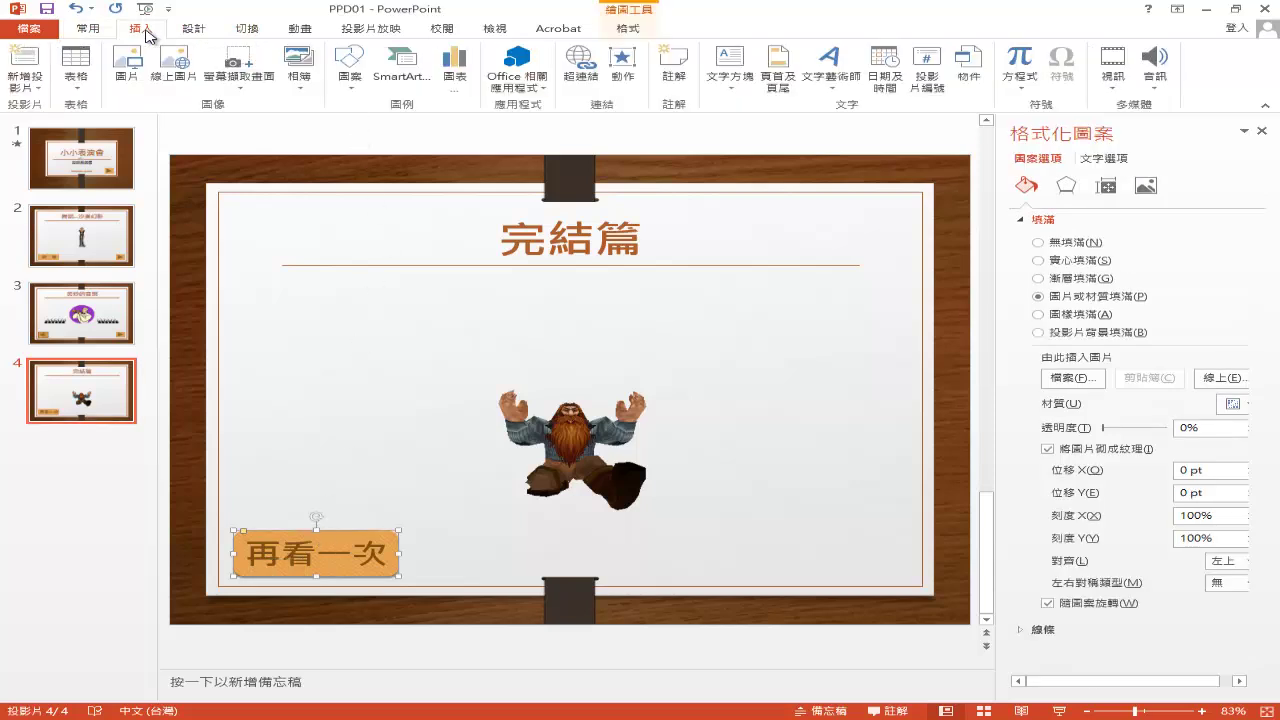
{"action": "left_click", "coordinate": [624, 64]}
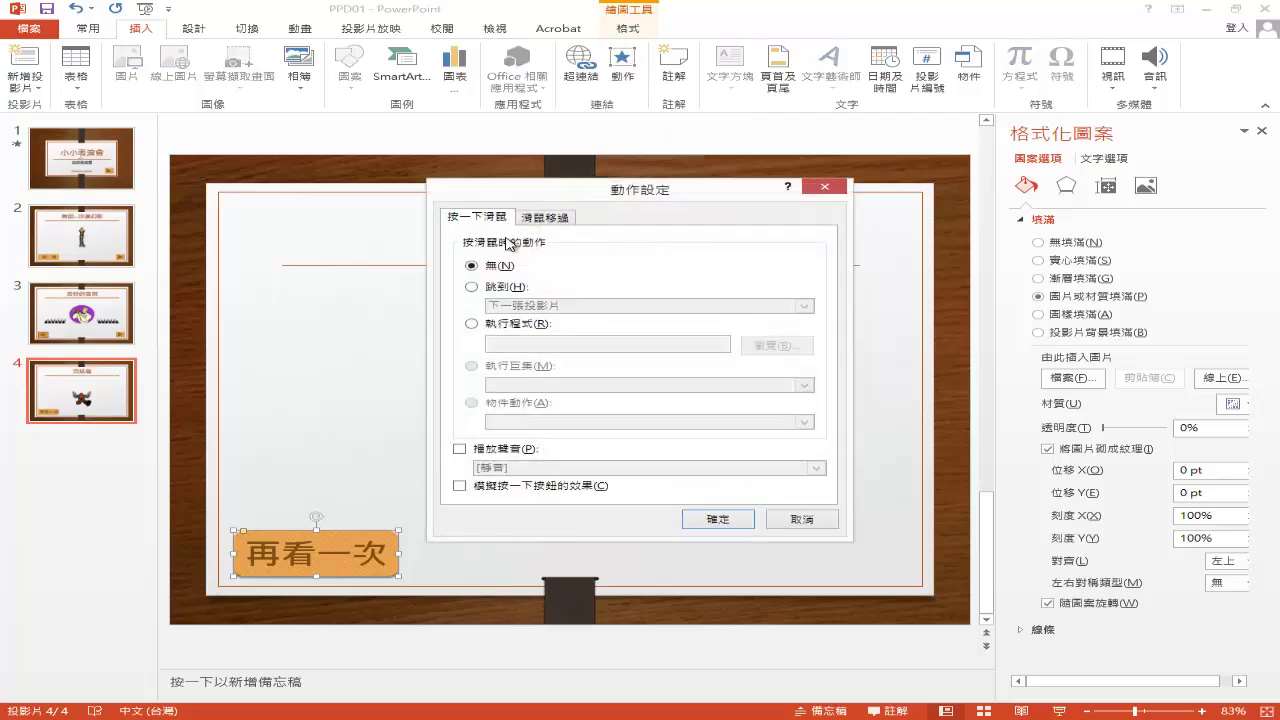
{"action": "left_click", "coordinate": [472, 288]}
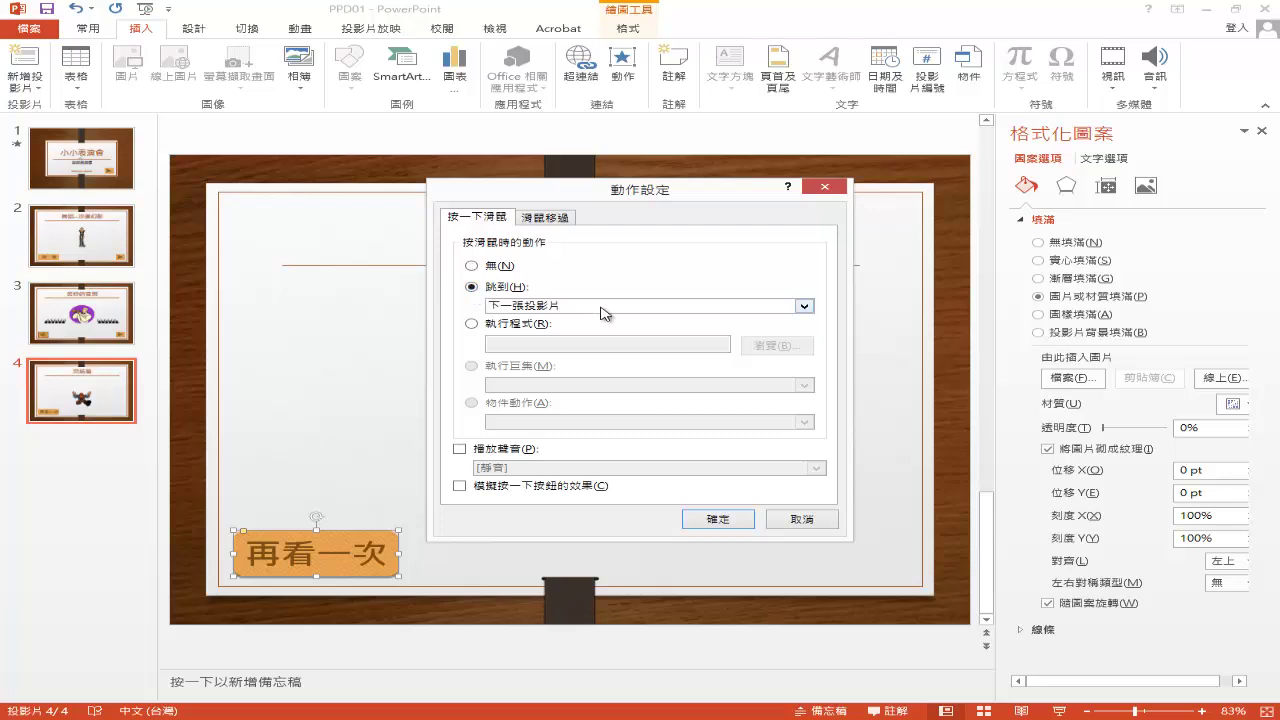
{"action": "left_click", "coordinate": [605, 307]}
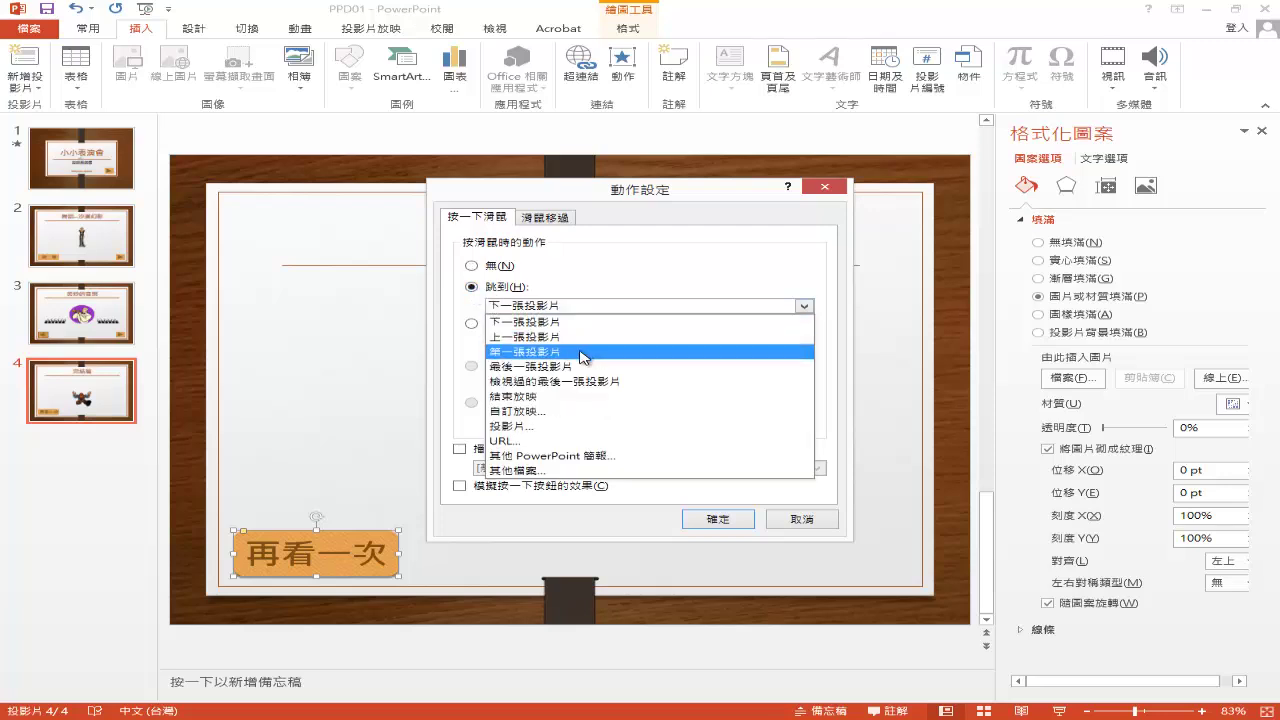
{"action": "left_click", "coordinate": [578, 352]}
{"action": "left_click", "coordinate": [460, 449]}
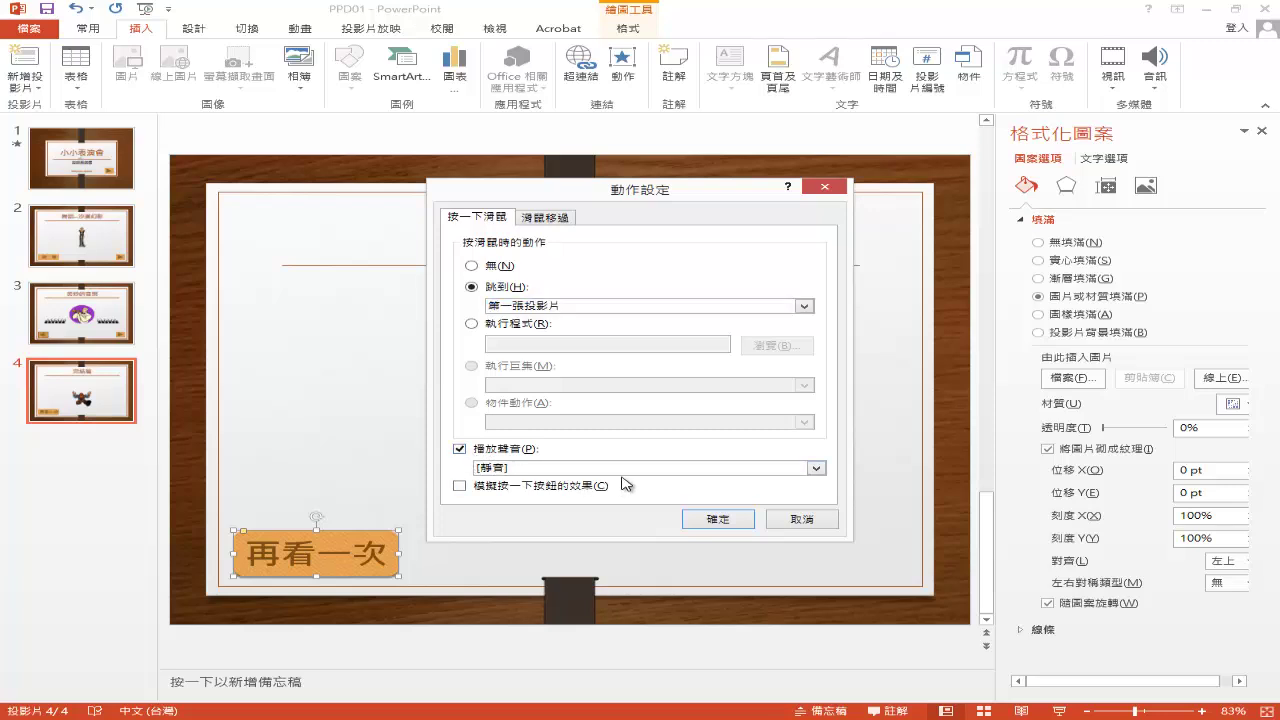
{"action": "left_click", "coordinate": [639, 468]}
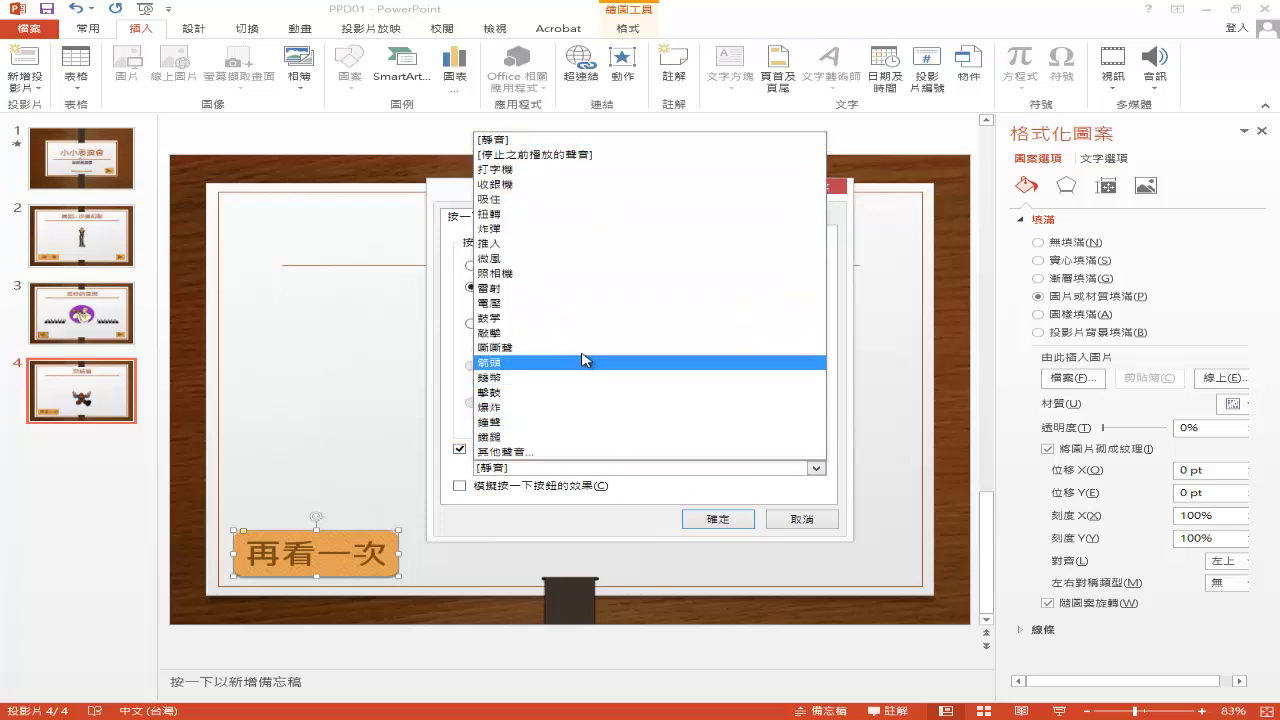
{"action": "left_click", "coordinate": [565, 320]}
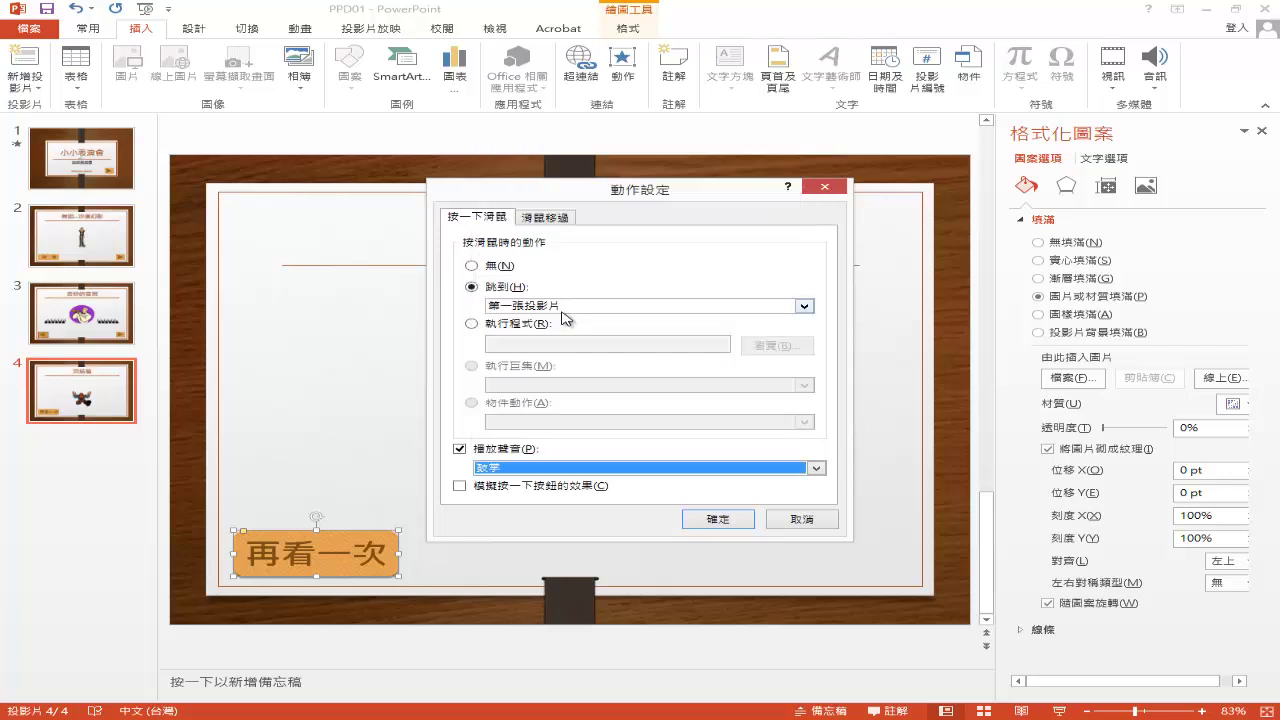
{"action": "left_click", "coordinate": [722, 520]}
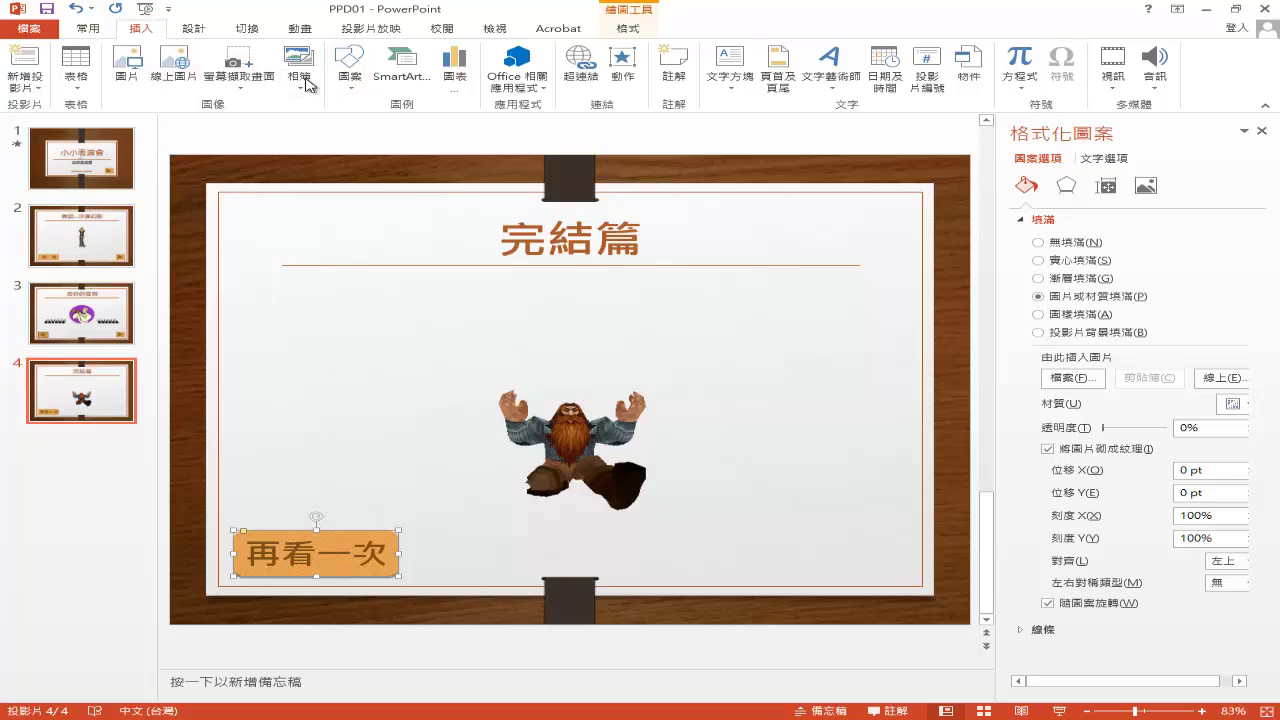
Draw an end action button at the slide's lower right that ends the show (結束放映).
{"action": "left_click", "coordinate": [354, 93]}
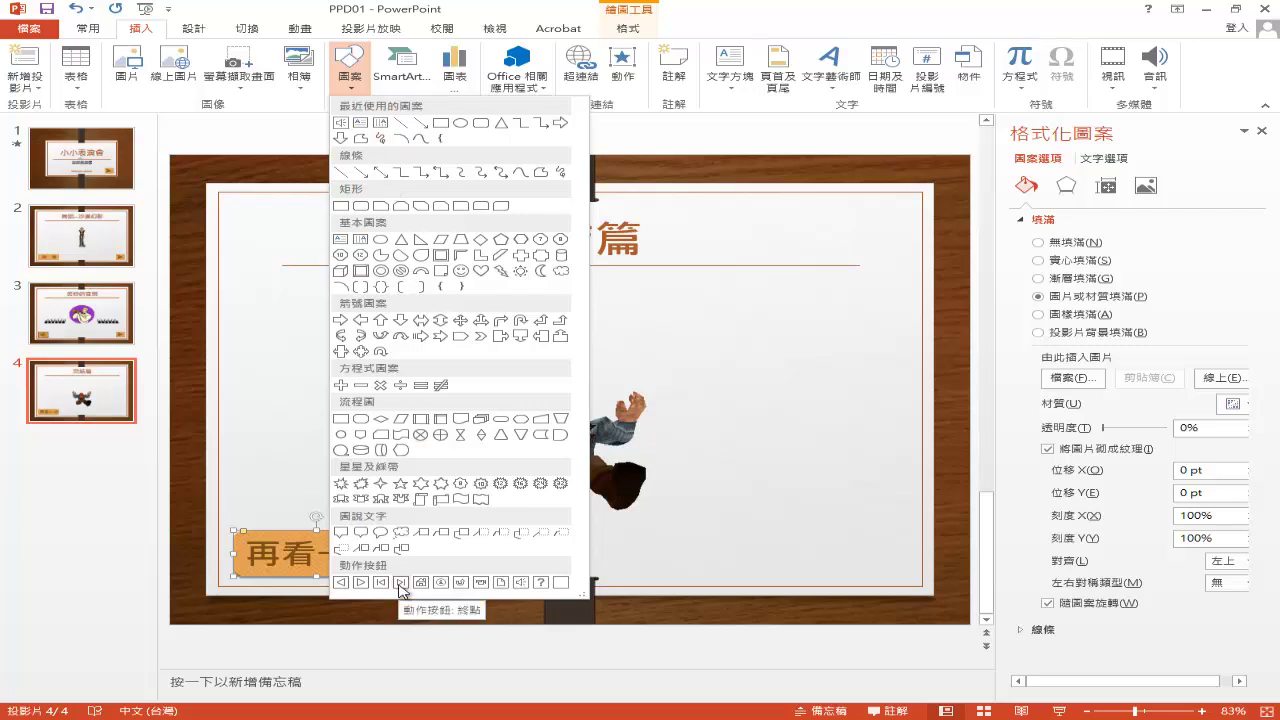
{"action": "left_click", "coordinate": [400, 584]}
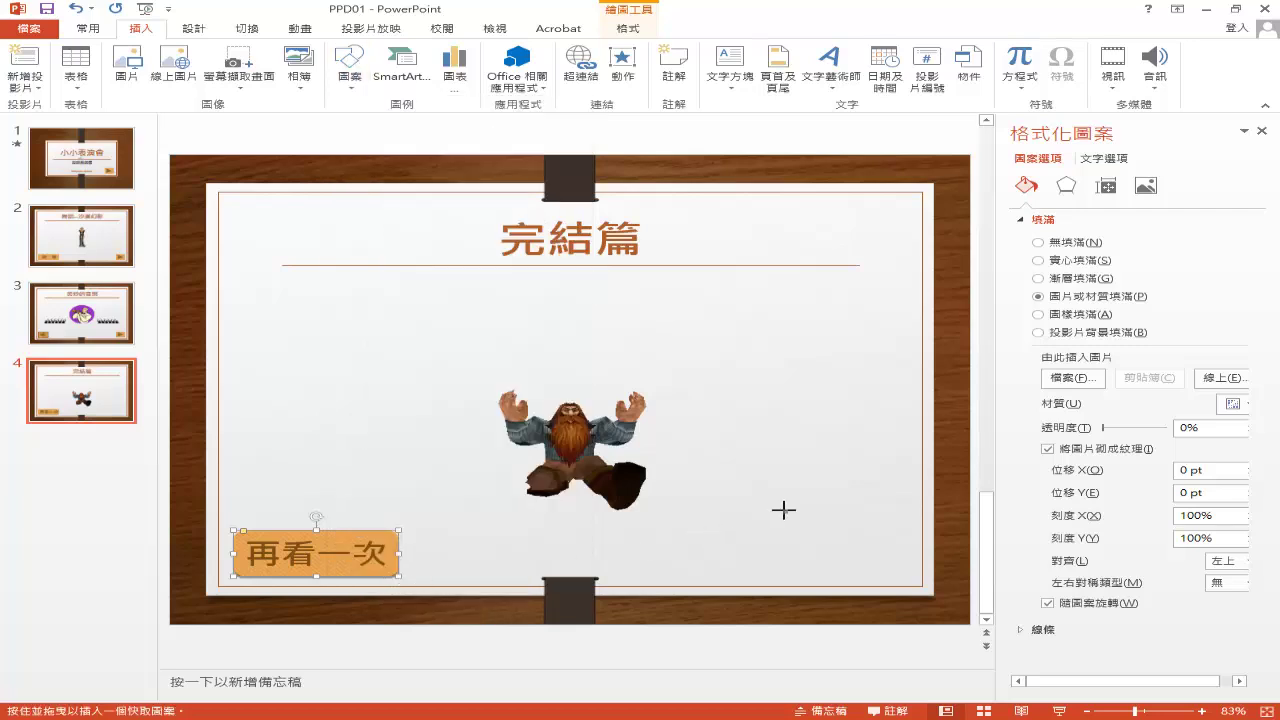
{"action": "left_click_drag", "start_coordinate": [783, 510], "coordinate": [836, 558]}
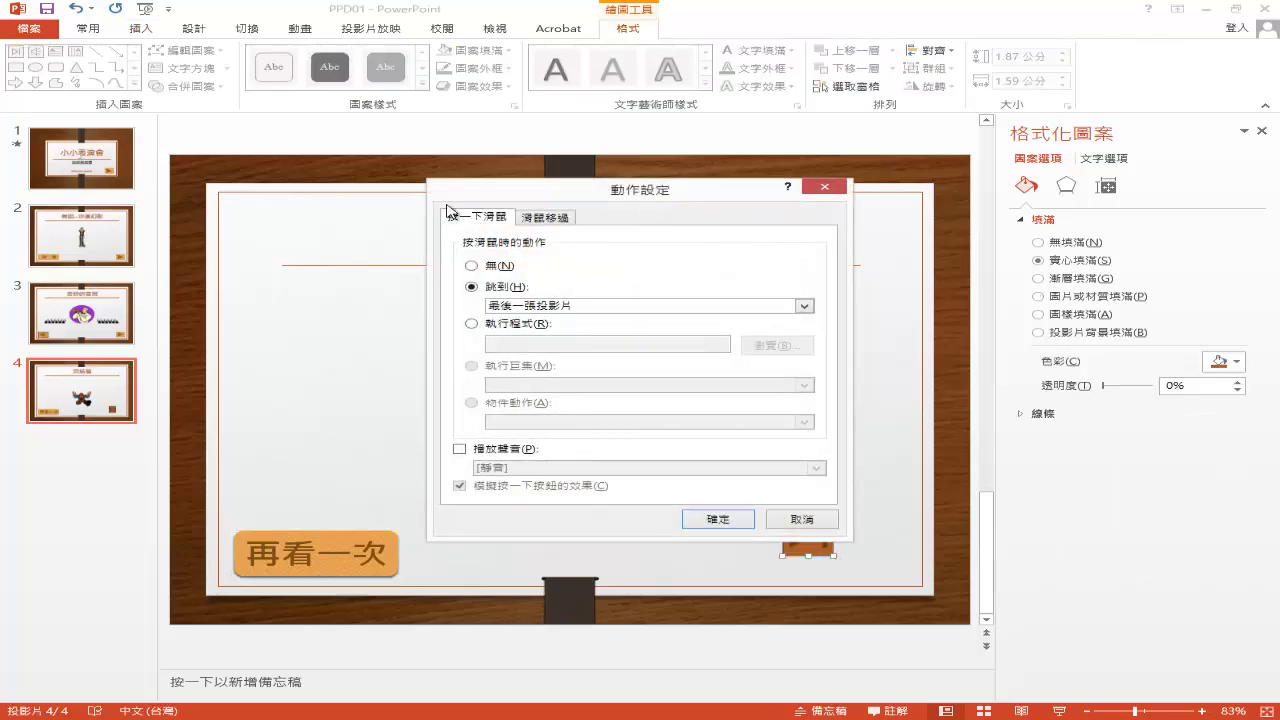
{"action": "left_click", "coordinate": [805, 311]}
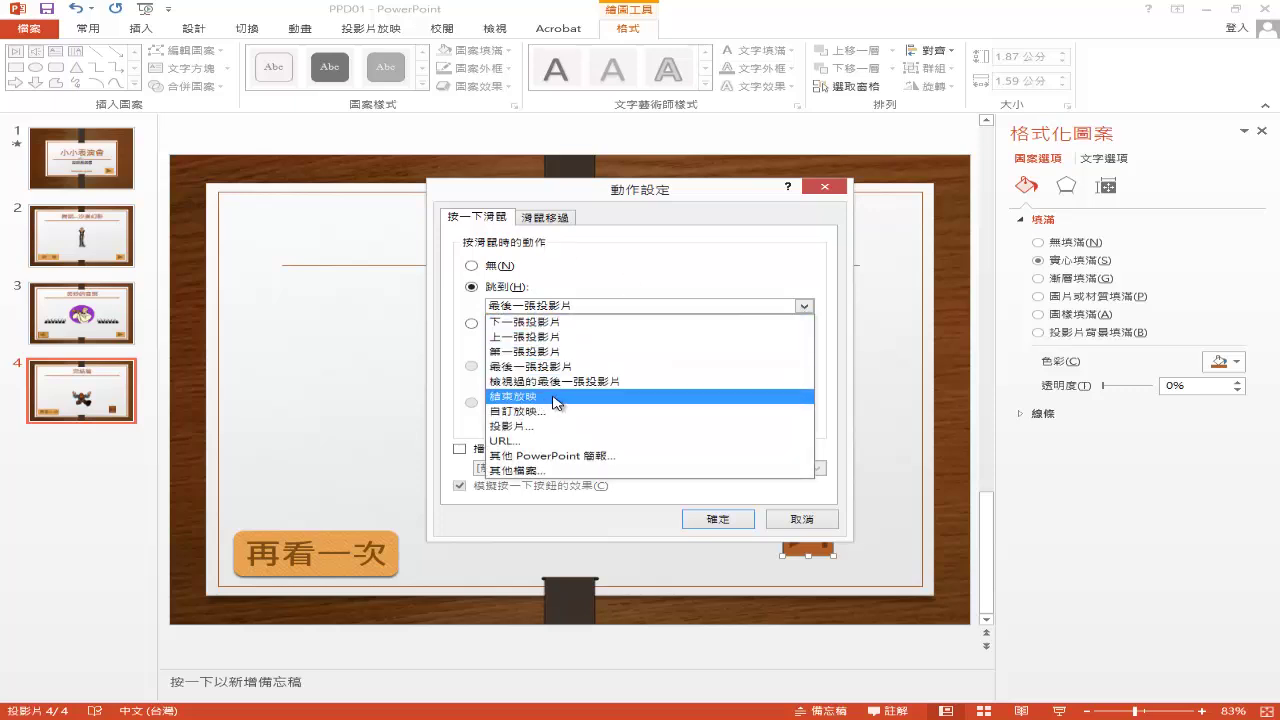
{"action": "left_click", "coordinate": [556, 397]}
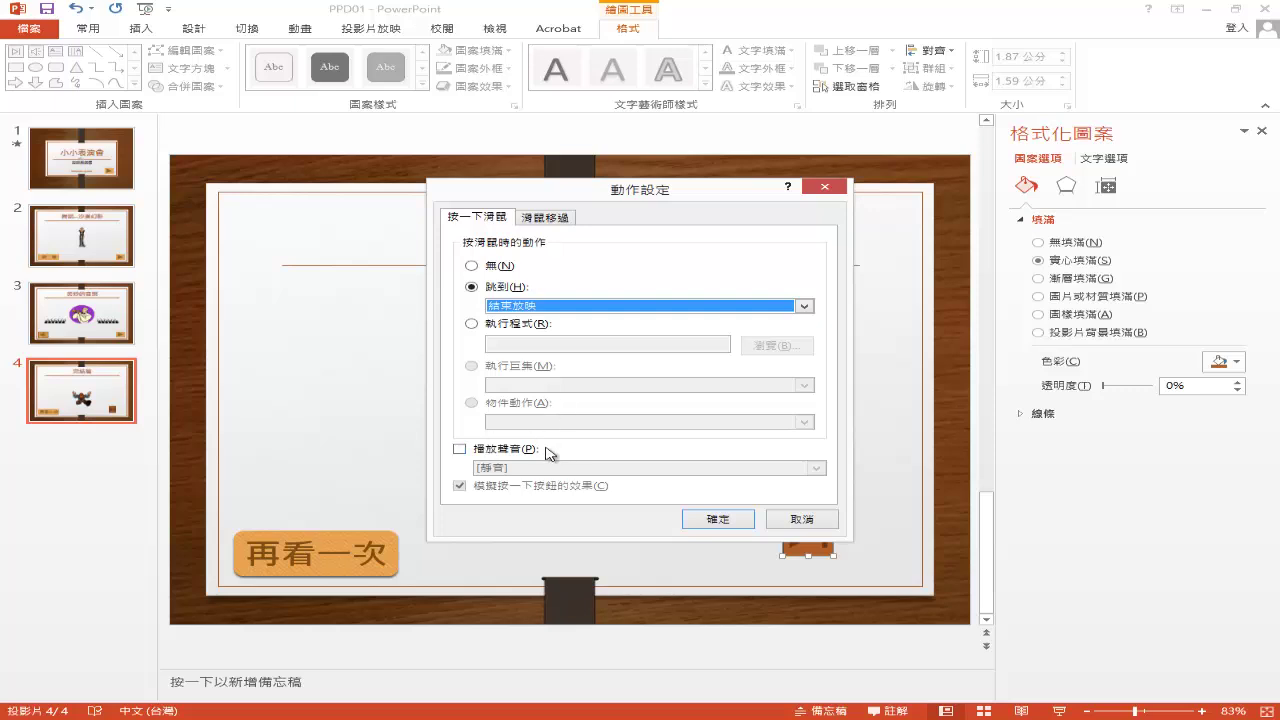
{"action": "left_click", "coordinate": [716, 522]}
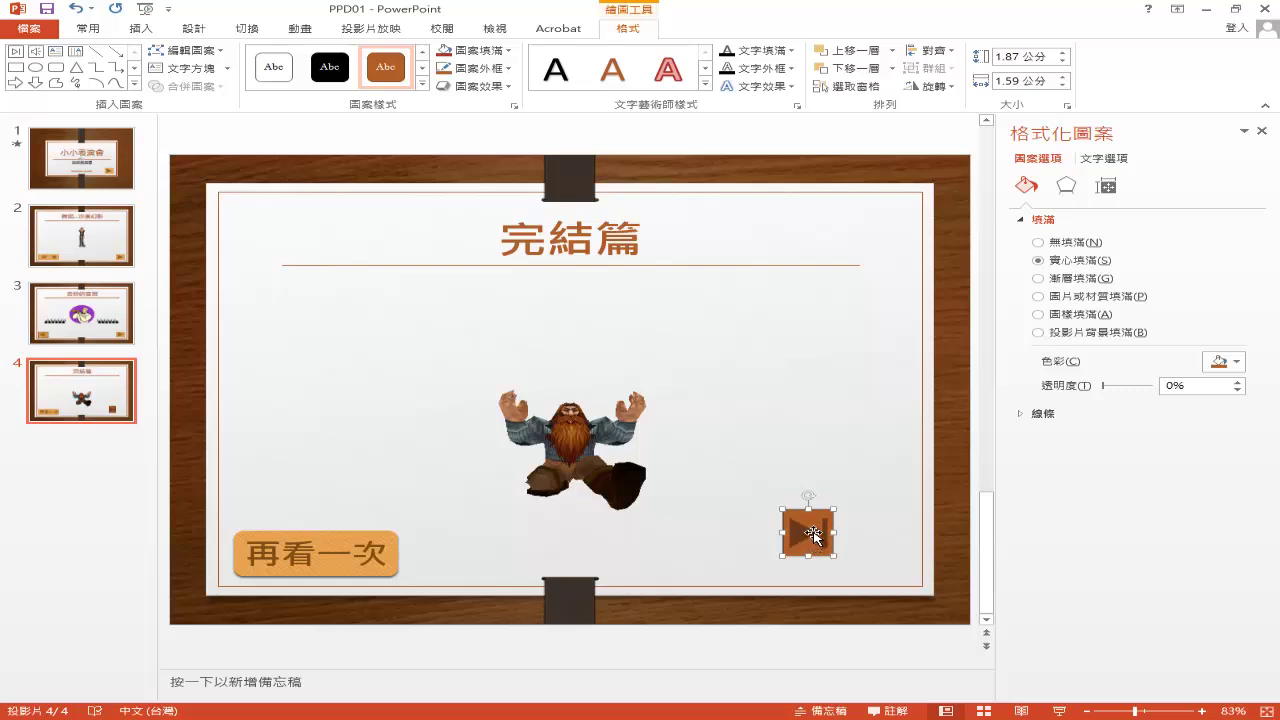
Size the end button to 1.84 cm high and 2.25 cm wide.
{"action": "left_click", "coordinate": [1067, 106]}
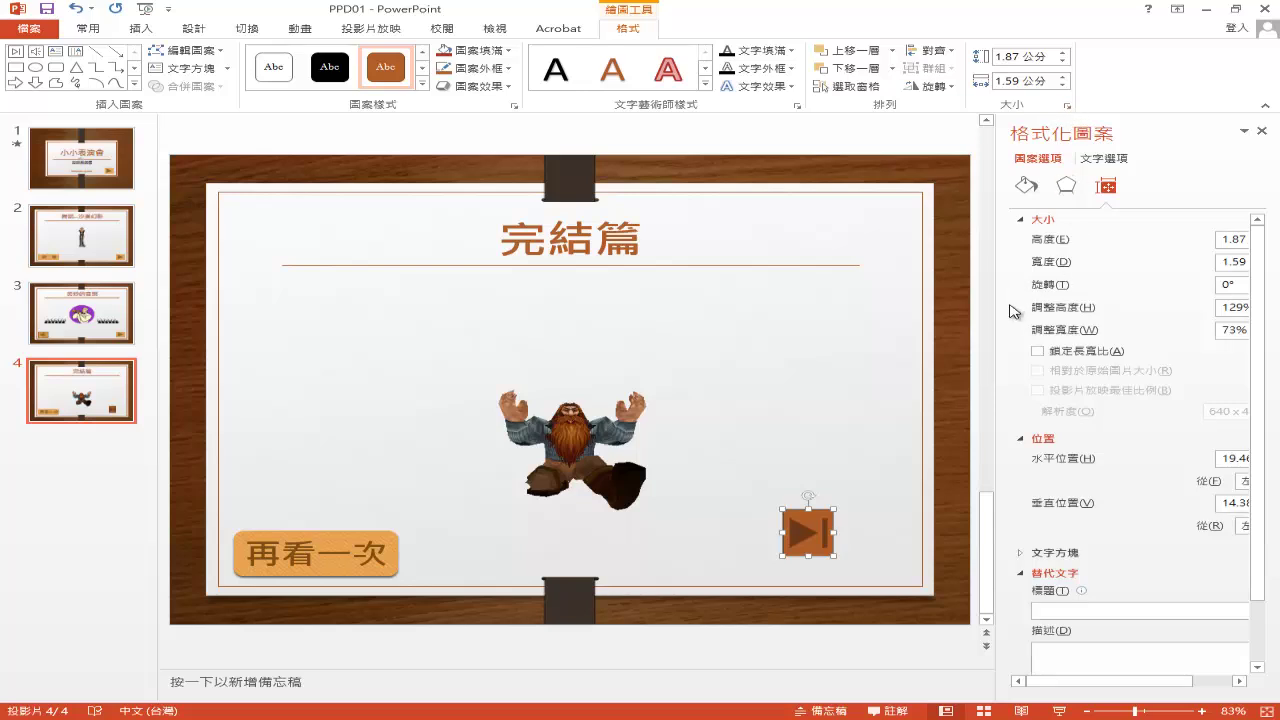
{"action": "left_click_drag", "start_coordinate": [996, 307], "coordinate": [946, 307]}
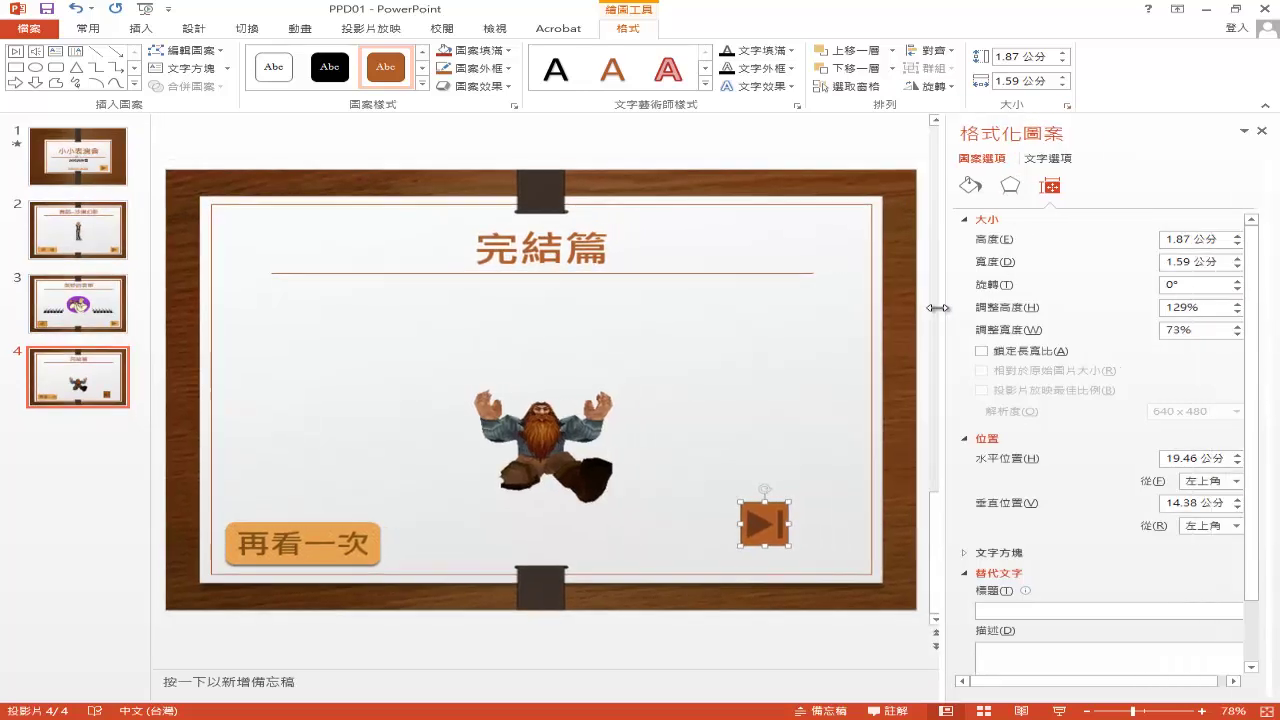
{"action": "left_click_drag", "start_coordinate": [1192, 244], "coordinate": [1147, 245]}
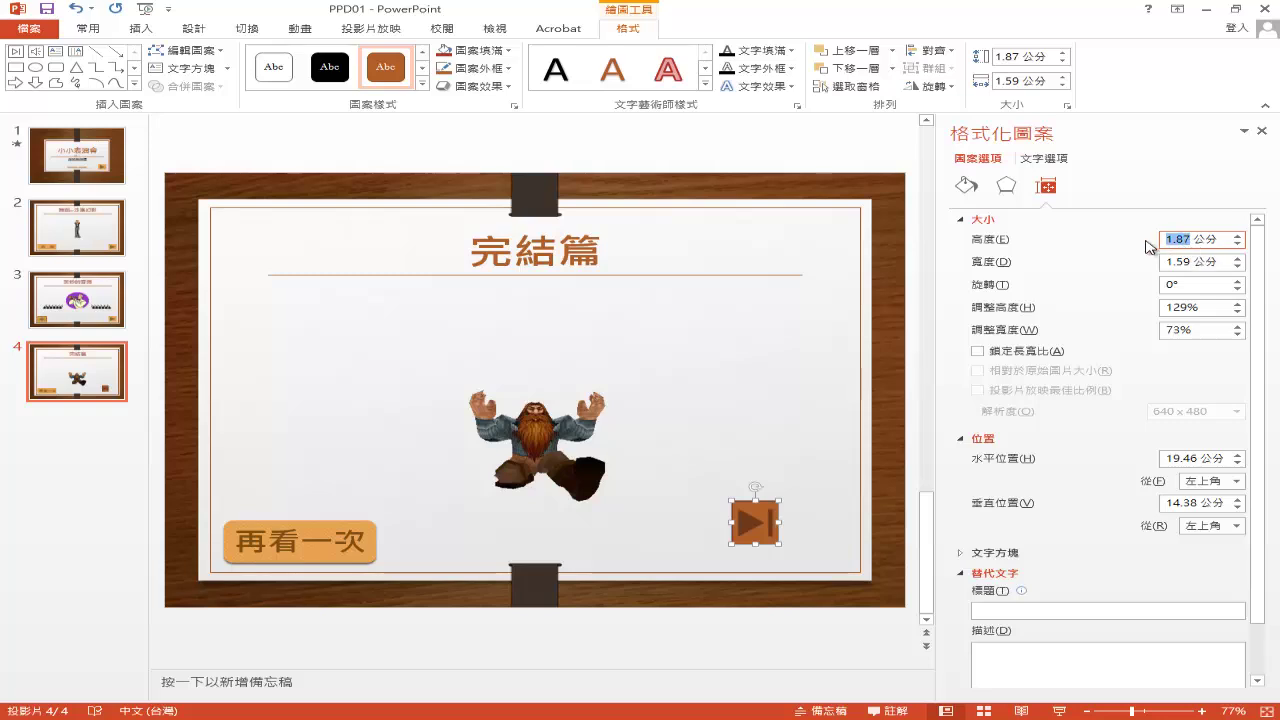
{"action": "type", "text": "1"}
{"action": "left_click_drag", "start_coordinate": [1178, 261], "coordinate": [1155, 265]}
{"action": "type", "text": "2."}
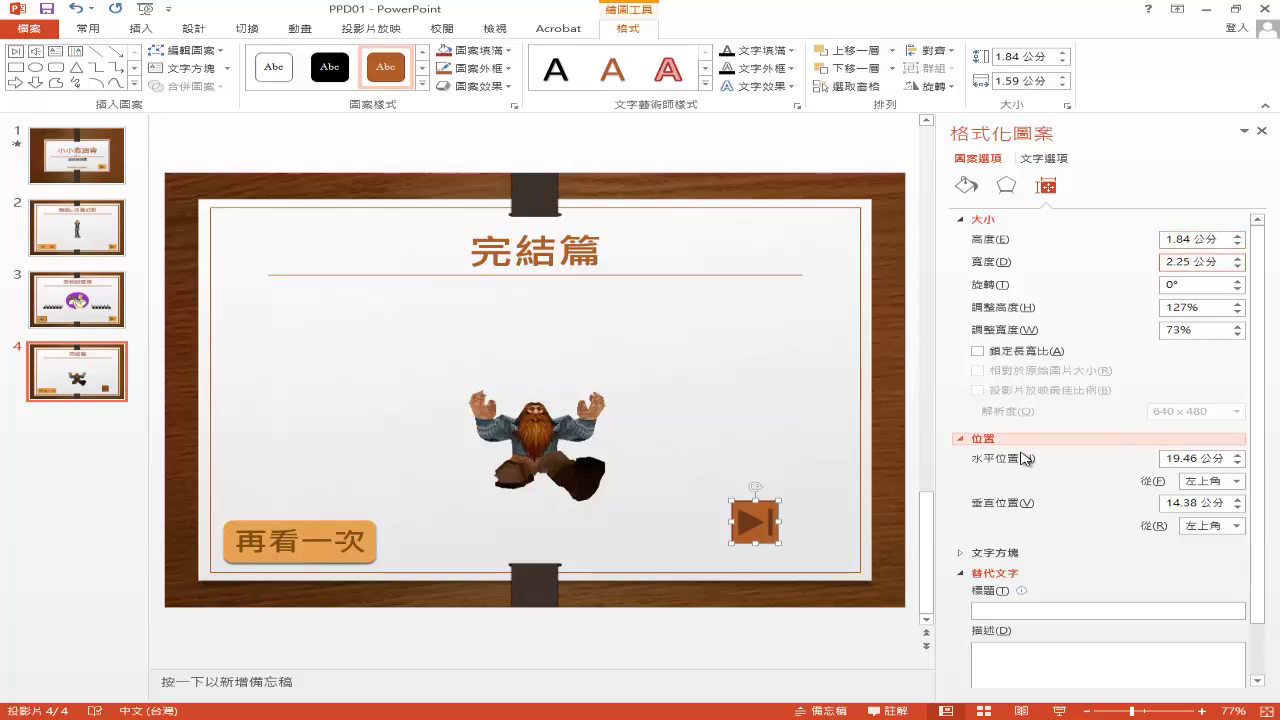
Position the button at 21.15 cm horizontal, 15.24 cm vertical, with alt-text description close_b.
{"action": "left_click", "coordinate": [1205, 458]}
{"action": "left_click_drag", "start_coordinate": [1205, 458], "coordinate": [1145, 463]}
{"action": "type", "text": "2"}
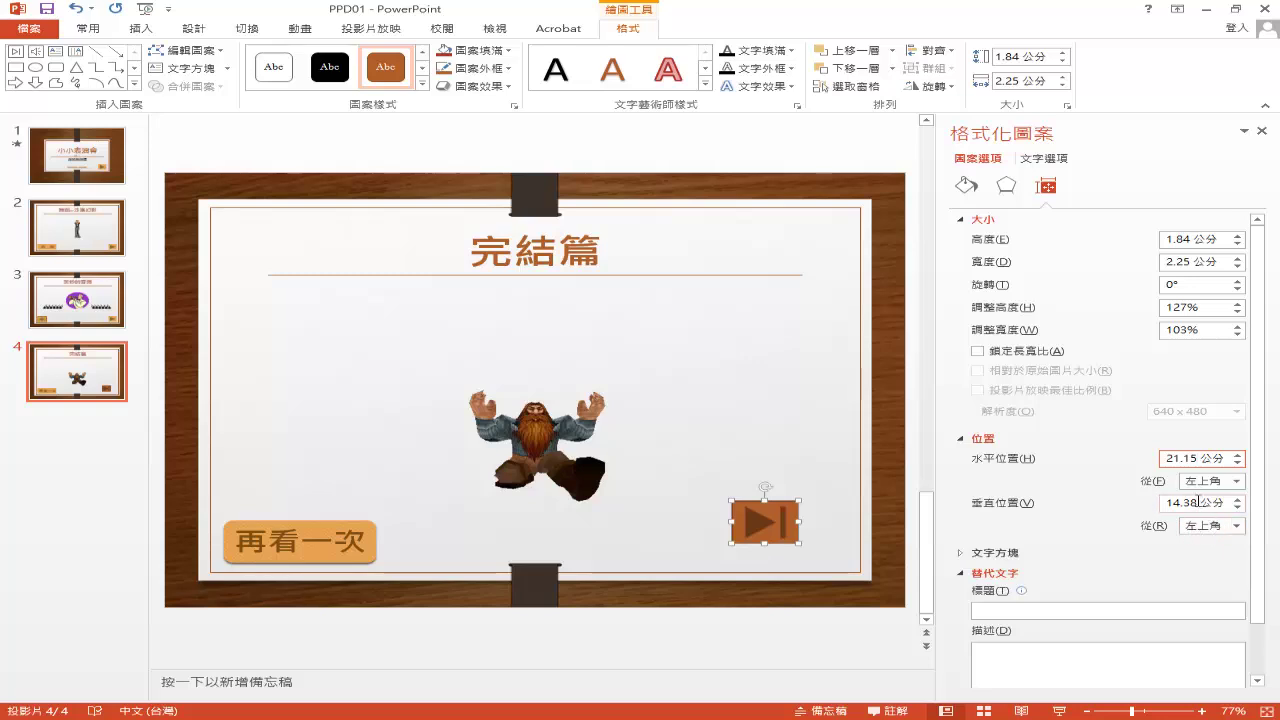
{"action": "left_click_drag", "start_coordinate": [1199, 502], "coordinate": [1146, 508]}
{"action": "type", "text": "1"}
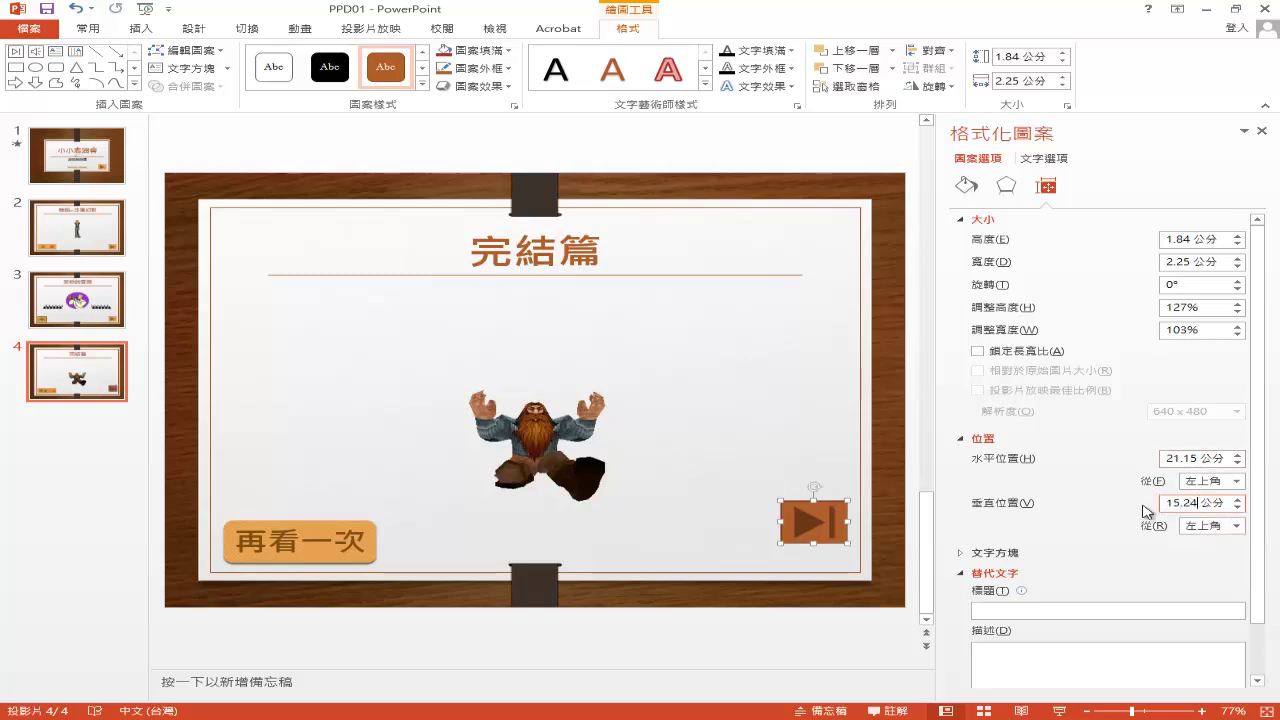
{"action": "key", "text": "Return"}
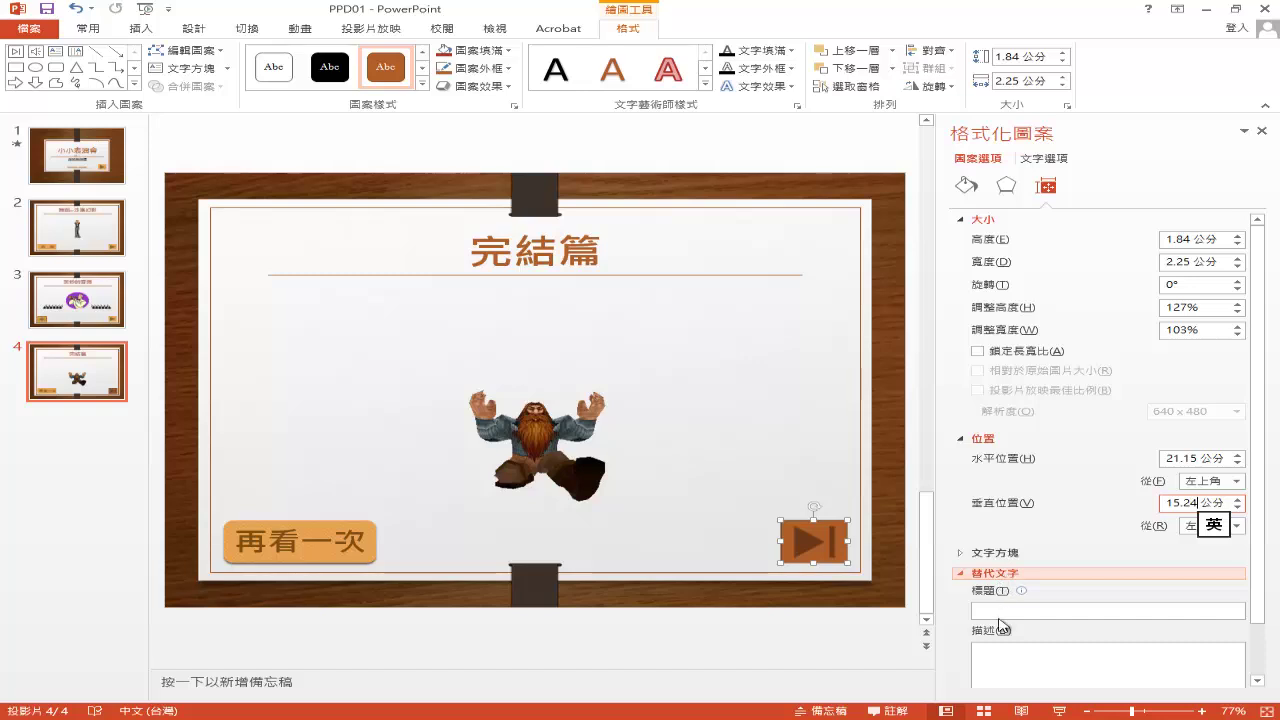
{"action": "left_click", "coordinate": [975, 655]}
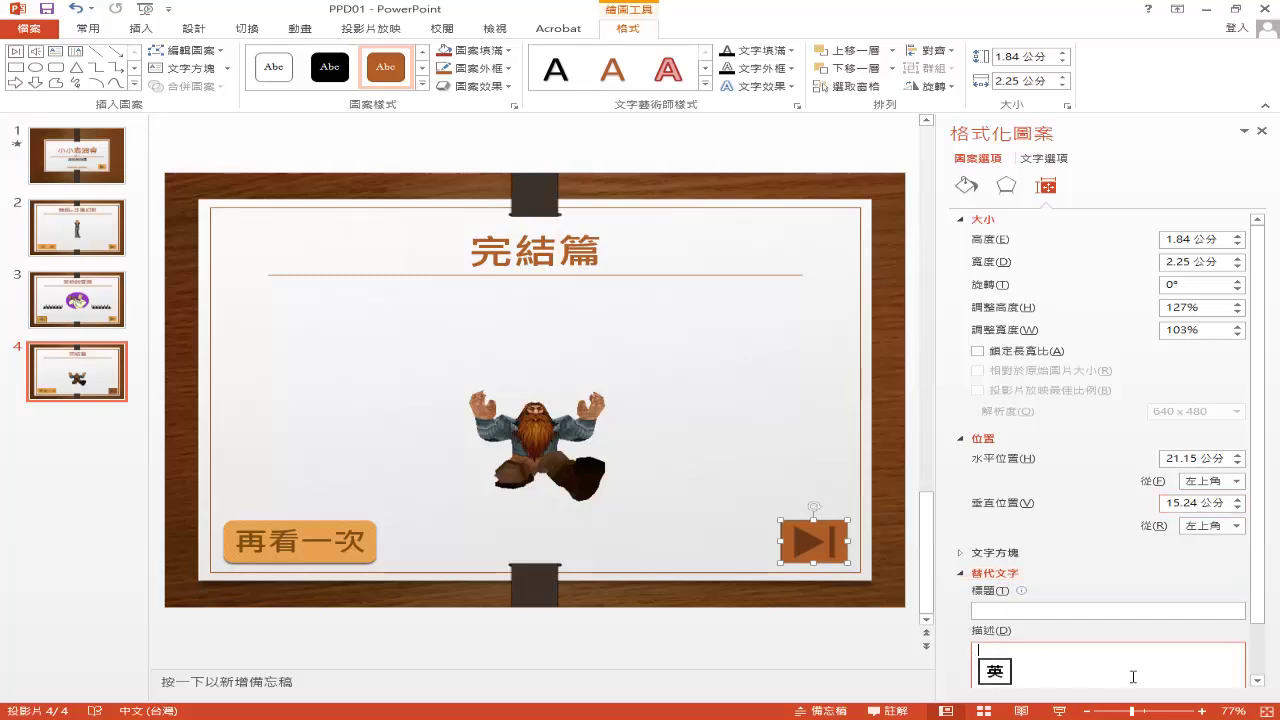
{"action": "type", "text": "clo"}
{"action": "type", "text": "se_"}
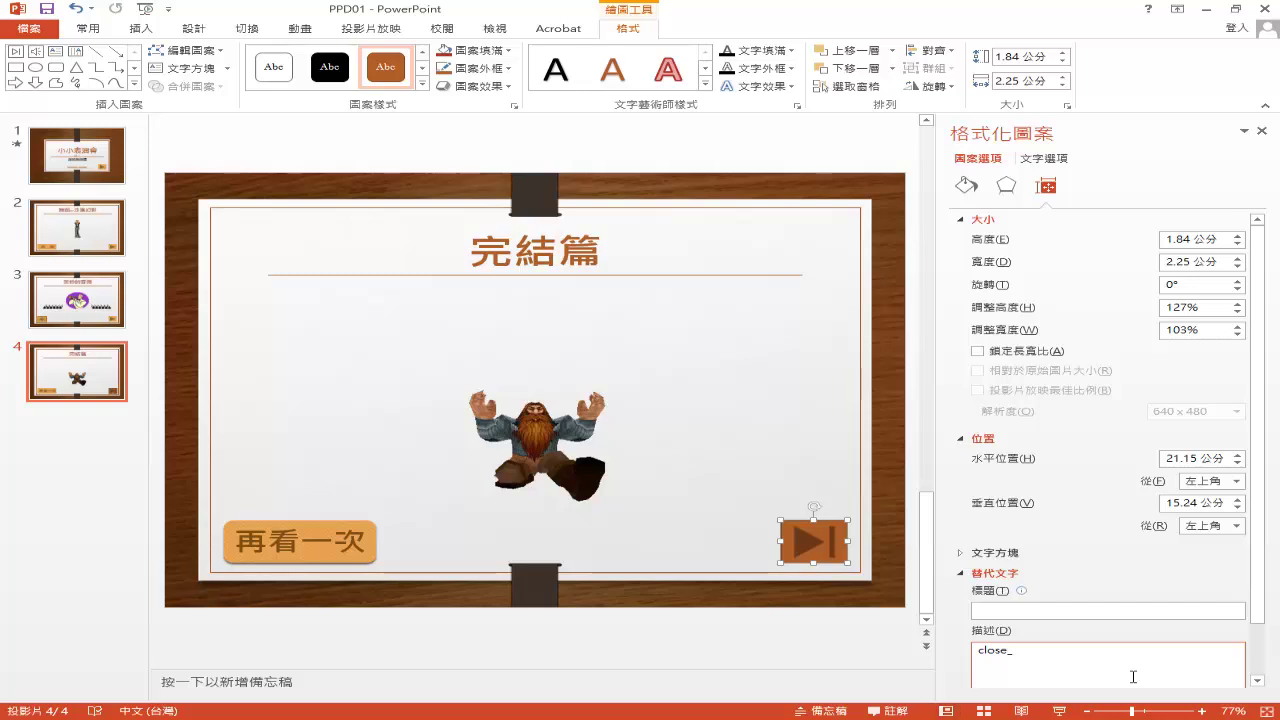
{"action": "type", "text": "b"}
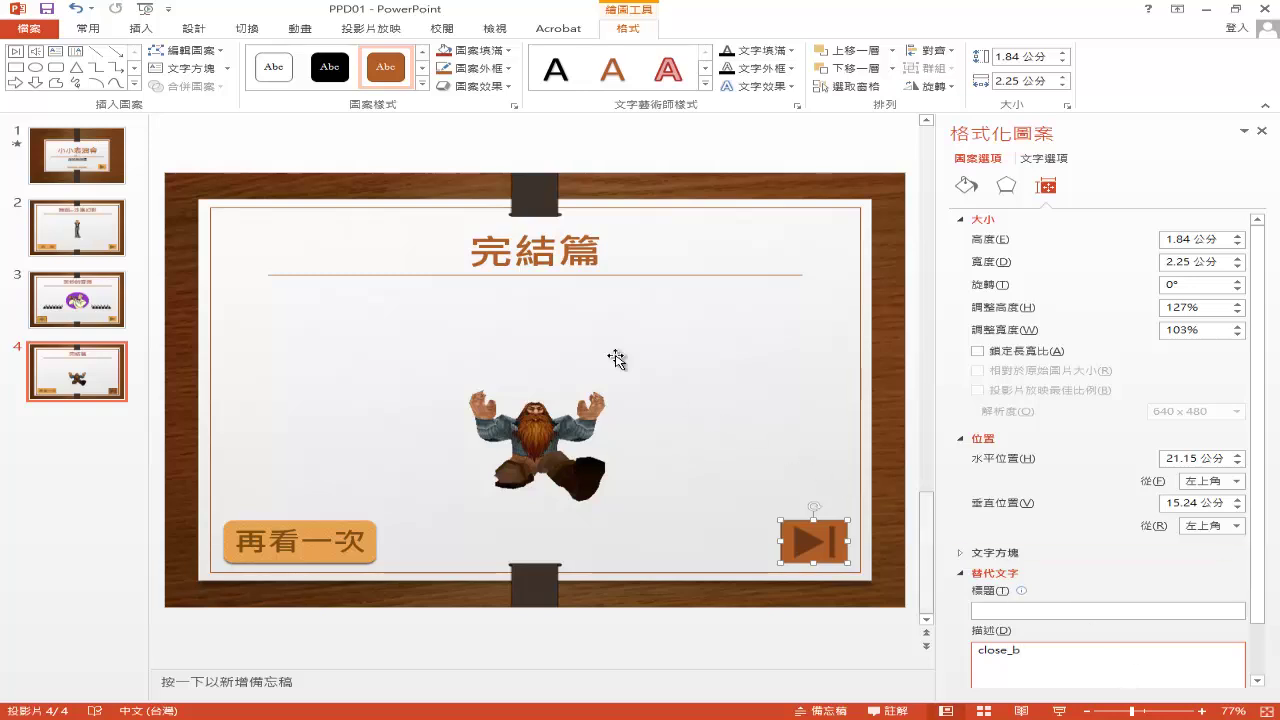
Apply the 鮮明效果 - 橙色, 輔色 4 shape style to the end button, then show the File Info page.
{"action": "left_click", "coordinate": [424, 87]}
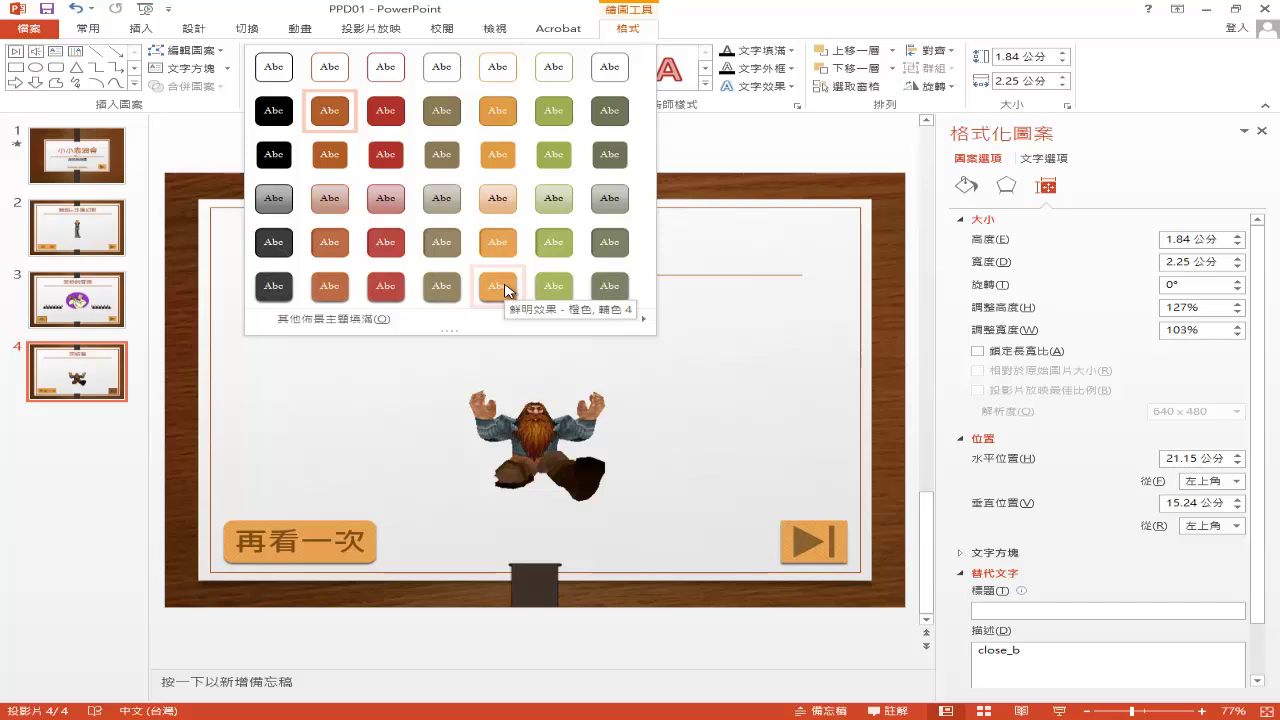
{"action": "left_click", "coordinate": [505, 290]}
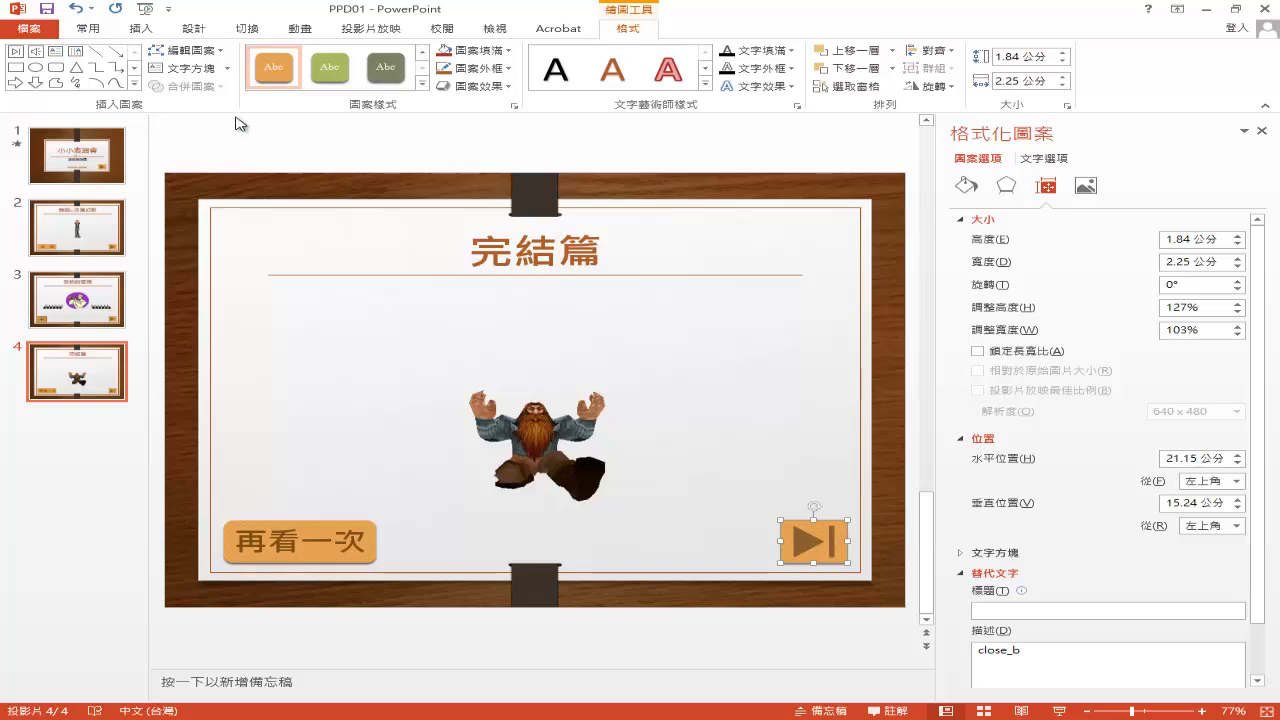
{"action": "left_click", "coordinate": [41, 32]}
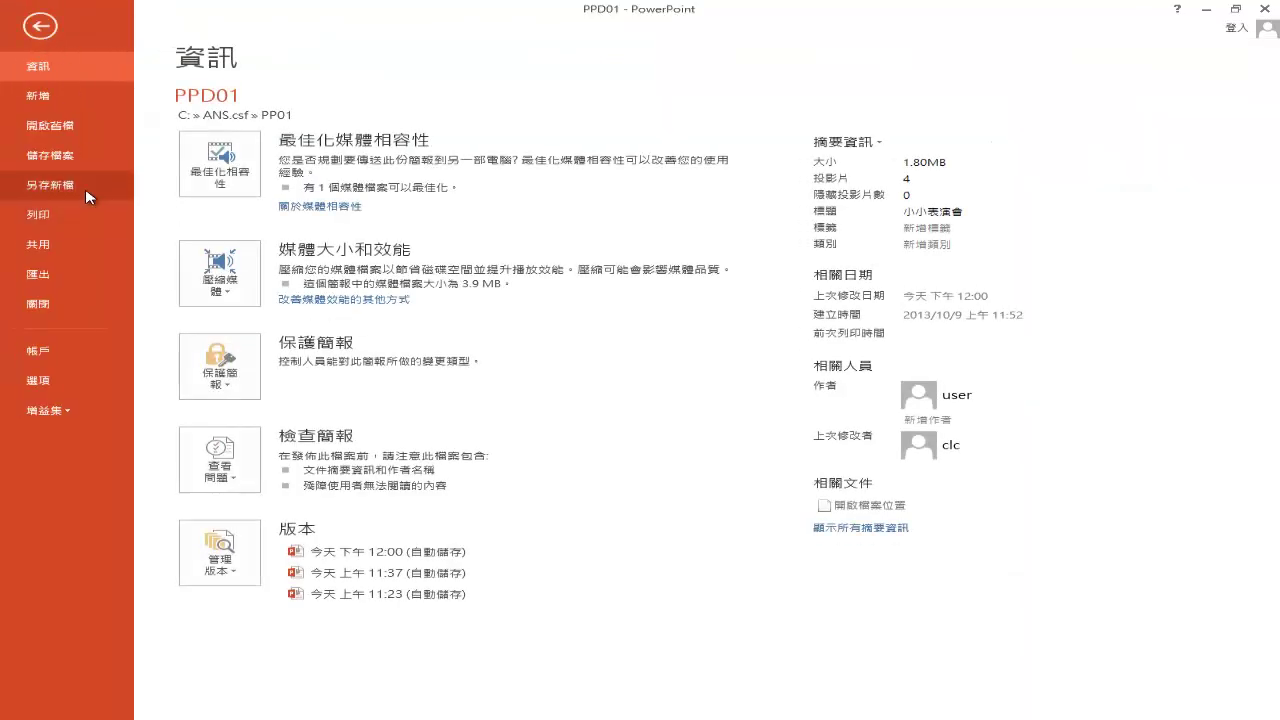
Save the presentation as PPA01 in the PP01 folder.
{"action": "left_click", "coordinate": [87, 195]}
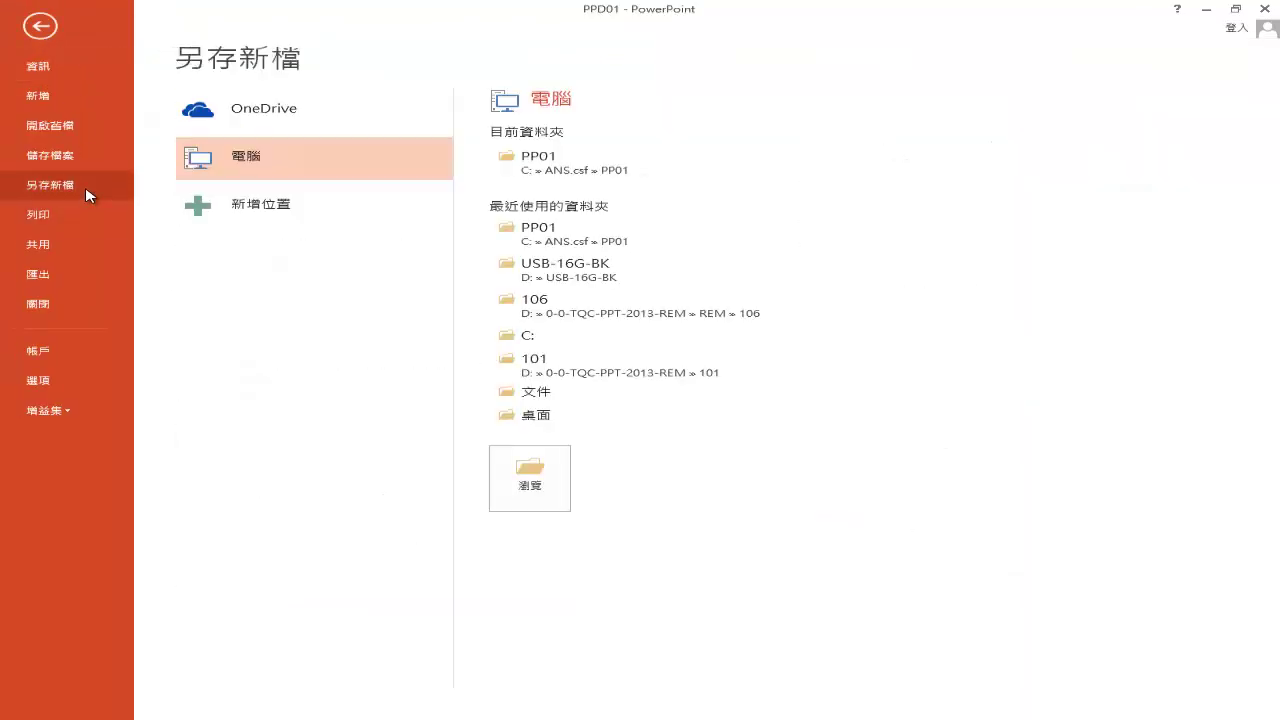
{"action": "left_click", "coordinate": [606, 175]}
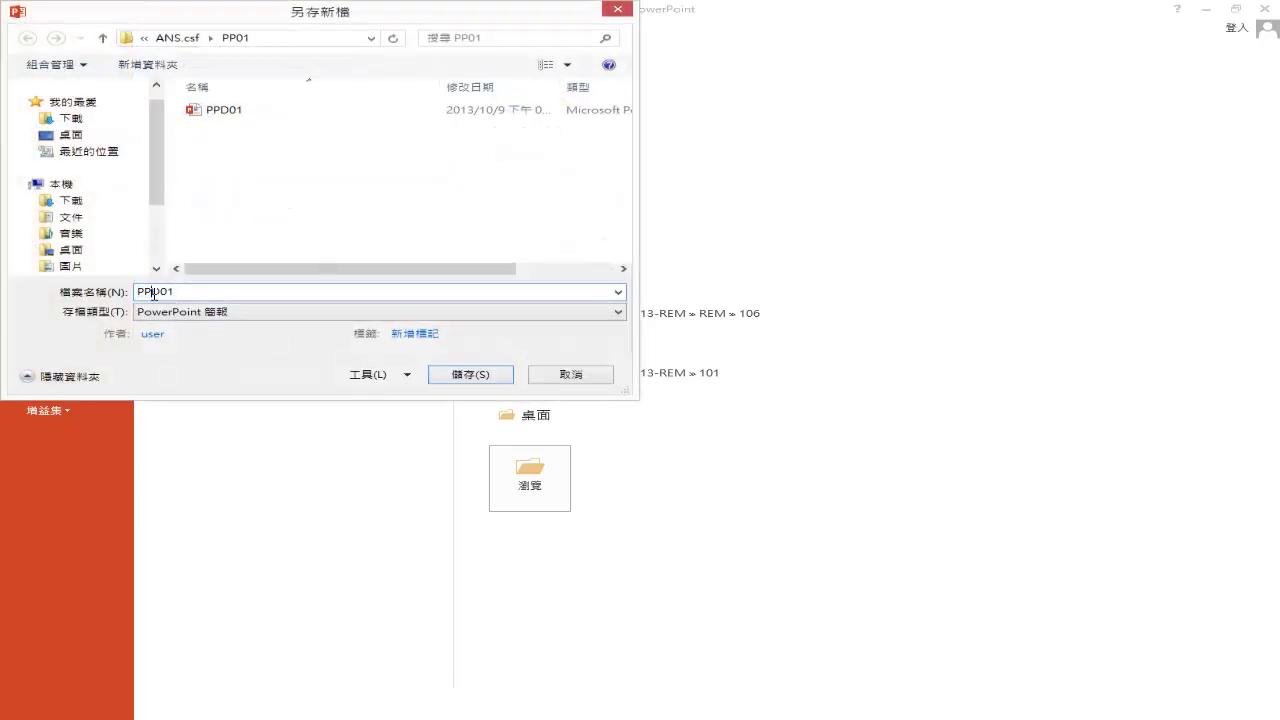
{"action": "left_click_drag", "start_coordinate": [149, 291], "coordinate": [160, 291]}
{"action": "type", "text": "A"}
{"action": "left_click", "coordinate": [475, 376]}
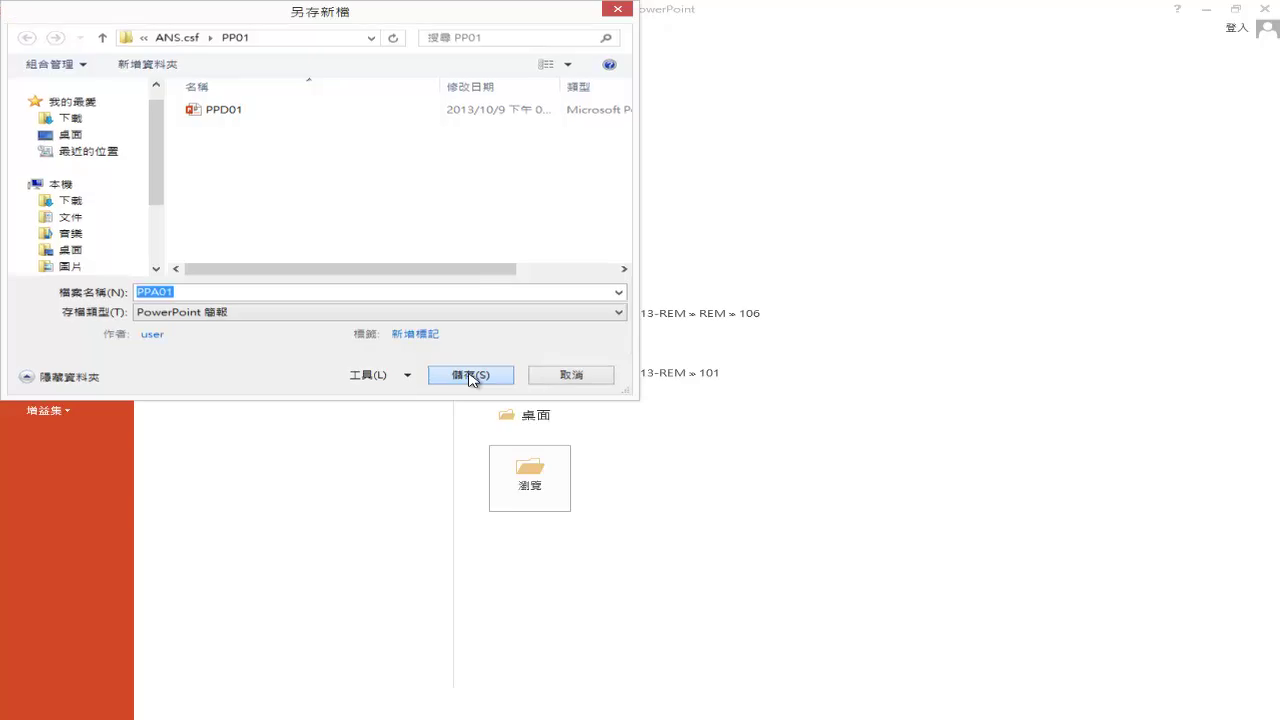